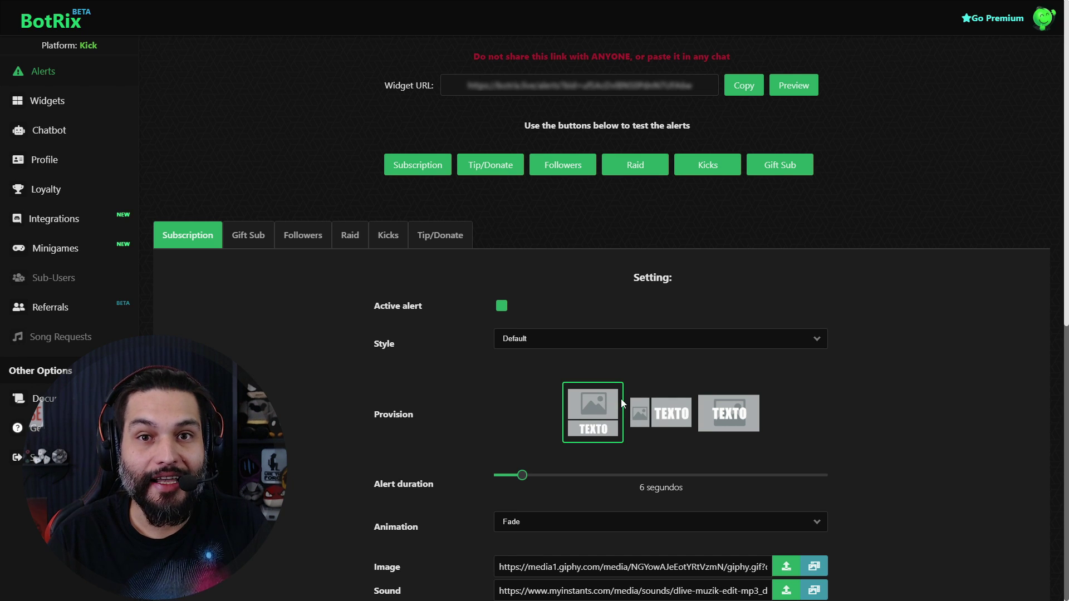
# Switch to wdflat.com, open its free alert designs and look through them.
pyautogui.scroll(-5, 826, 362)
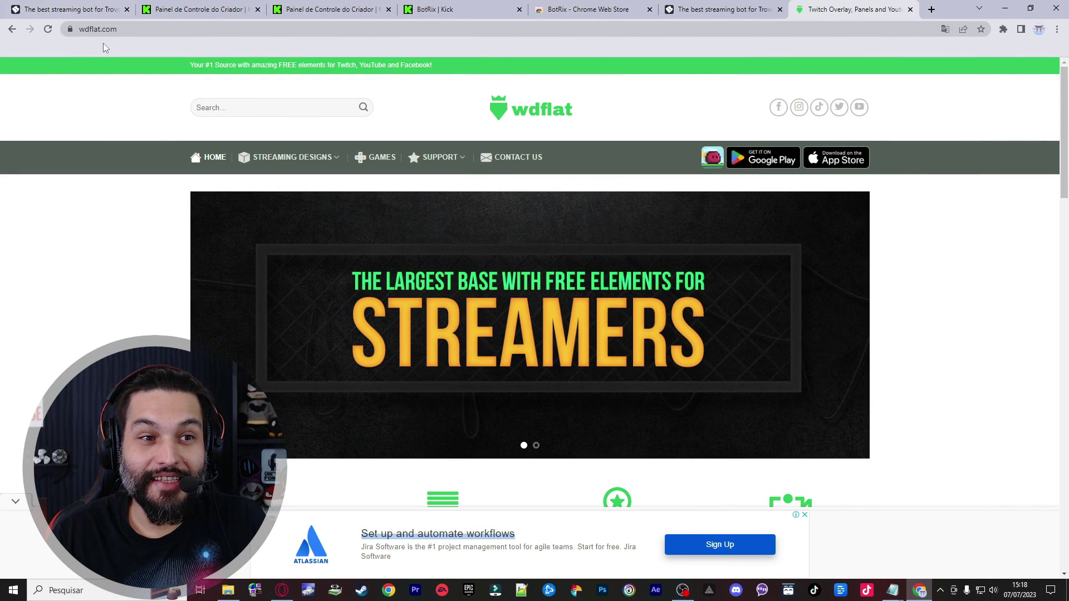
pyautogui.moveTo(284, 160)
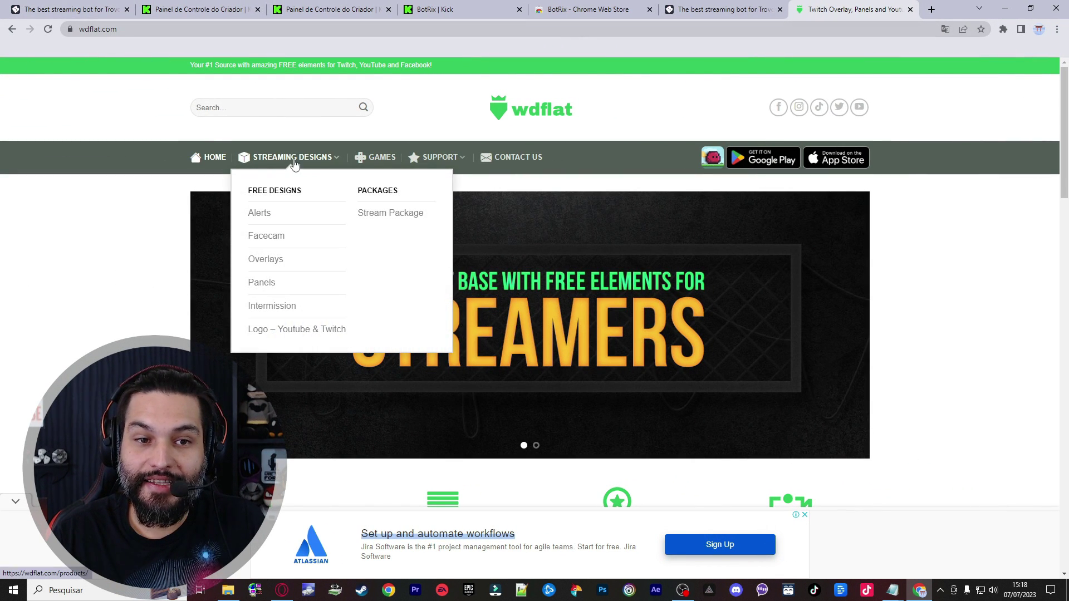
pyautogui.click(266, 216)
pyautogui.scroll(-10, 841, 276)
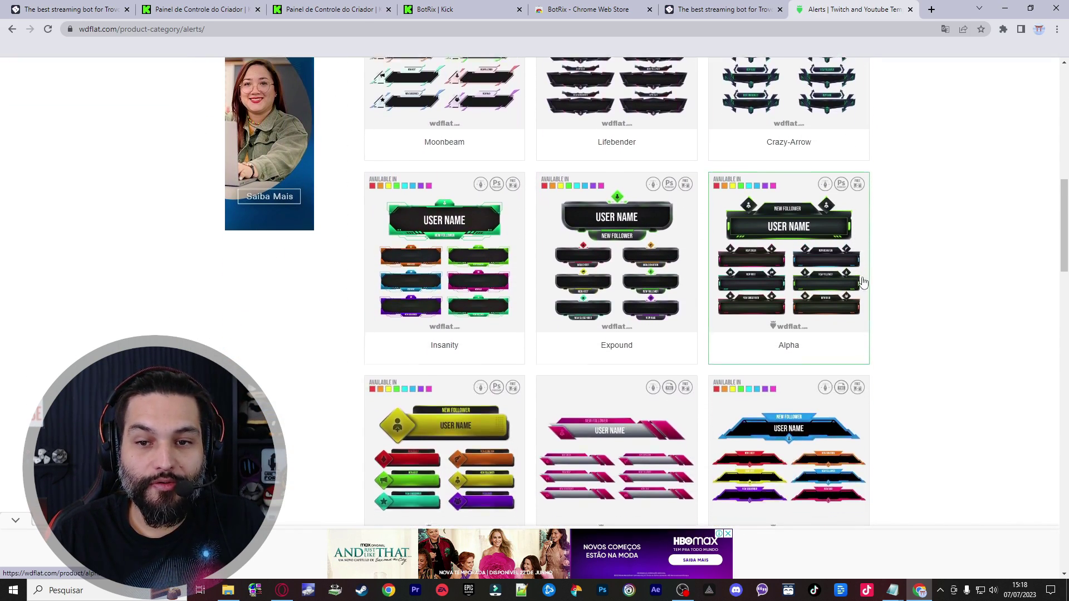
pyautogui.scroll(-5, 861, 283)
pyautogui.scroll(13, 867, 281)
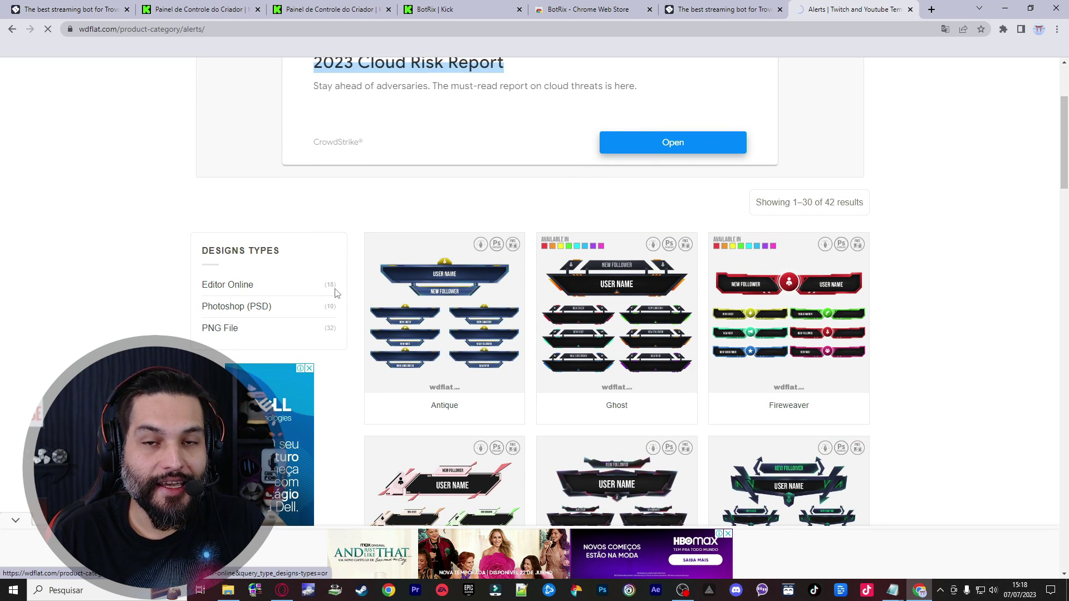
# Filter the alert designs to Editor Online and browse the matching templates.
pyautogui.click(337, 294)
pyautogui.scroll(-8, 924, 355)
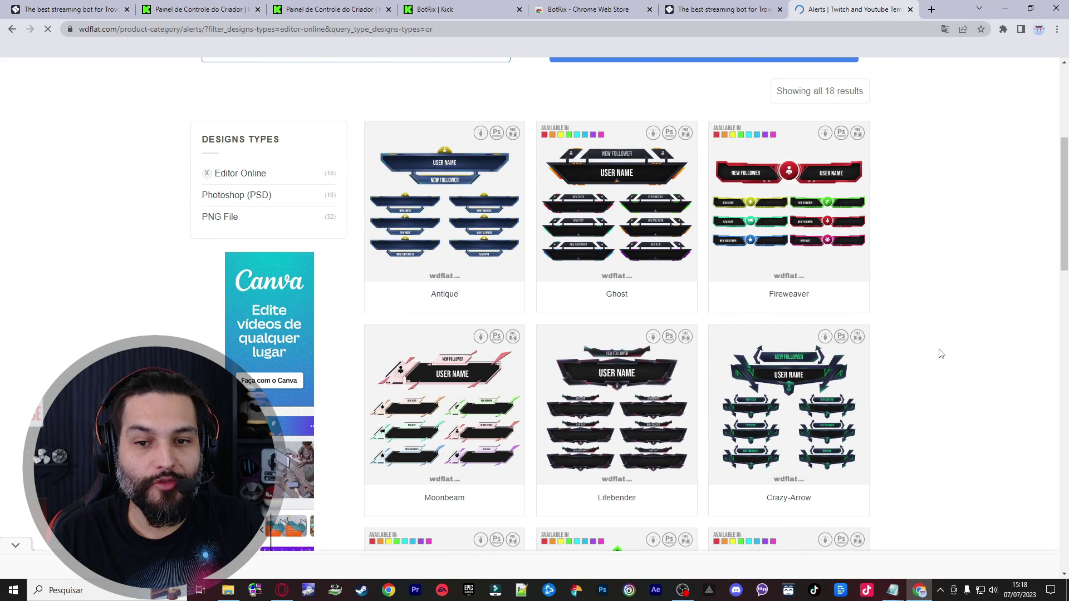
pyautogui.scroll(-6, 956, 365)
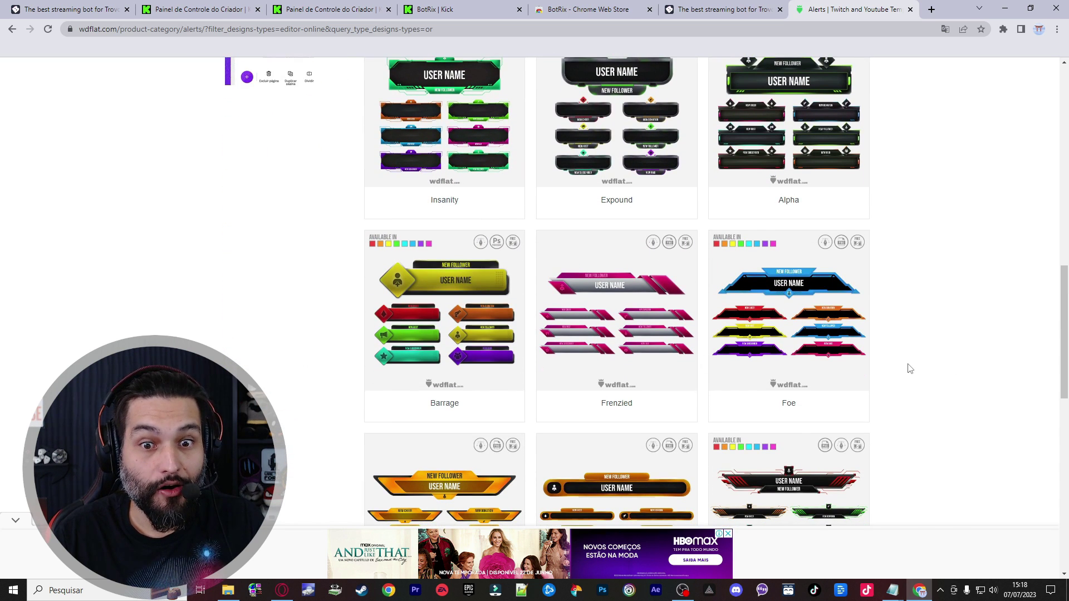
# Open the Barrage alert design and launch its online editor.
pyautogui.click(471, 304)
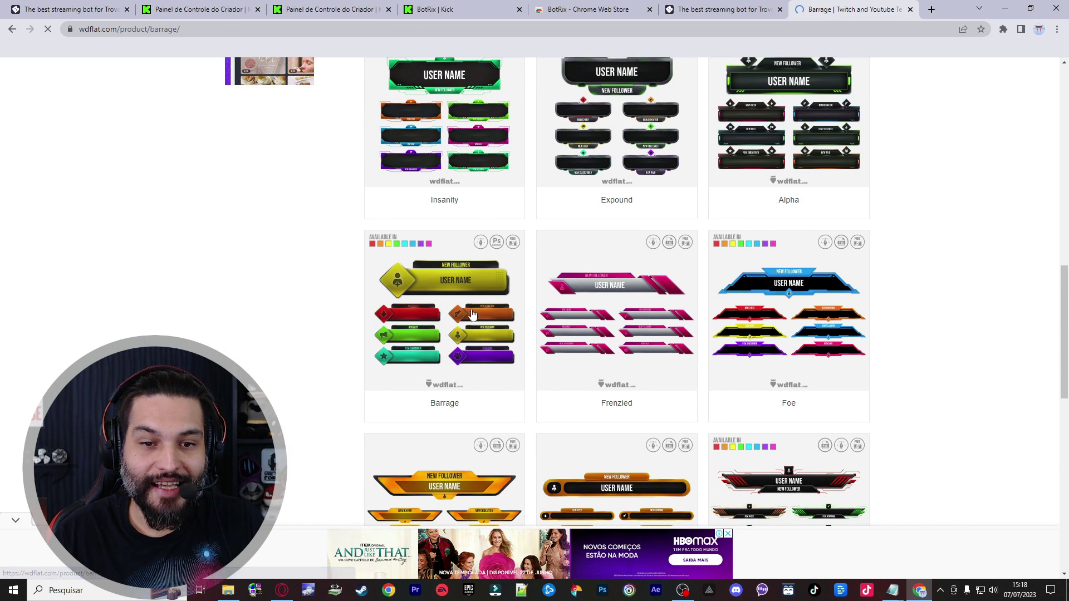
pyautogui.scroll(-5, 865, 334)
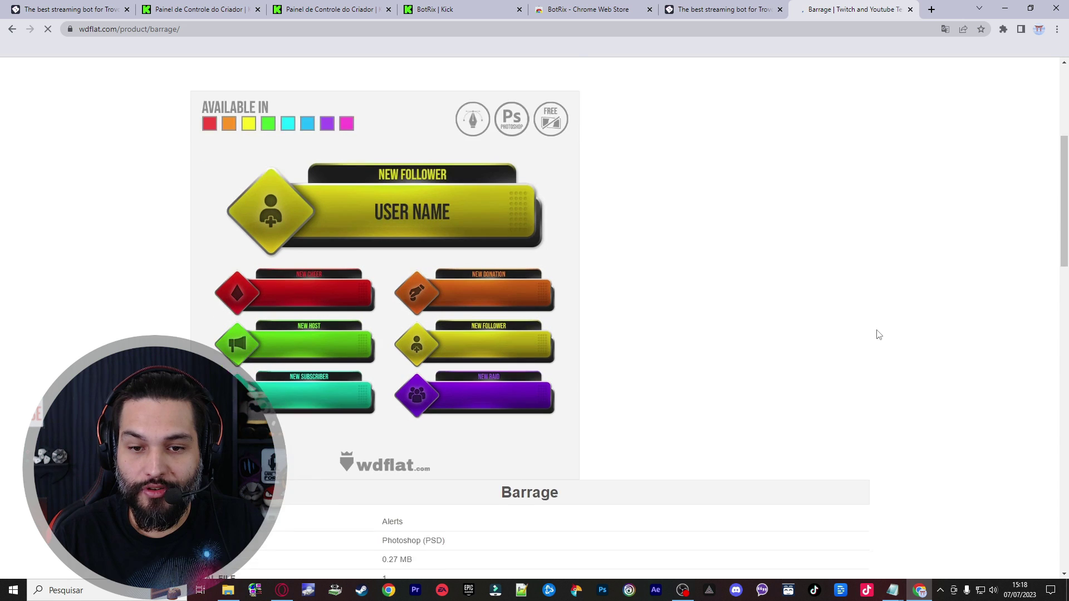
pyautogui.scroll(-5, 879, 335)
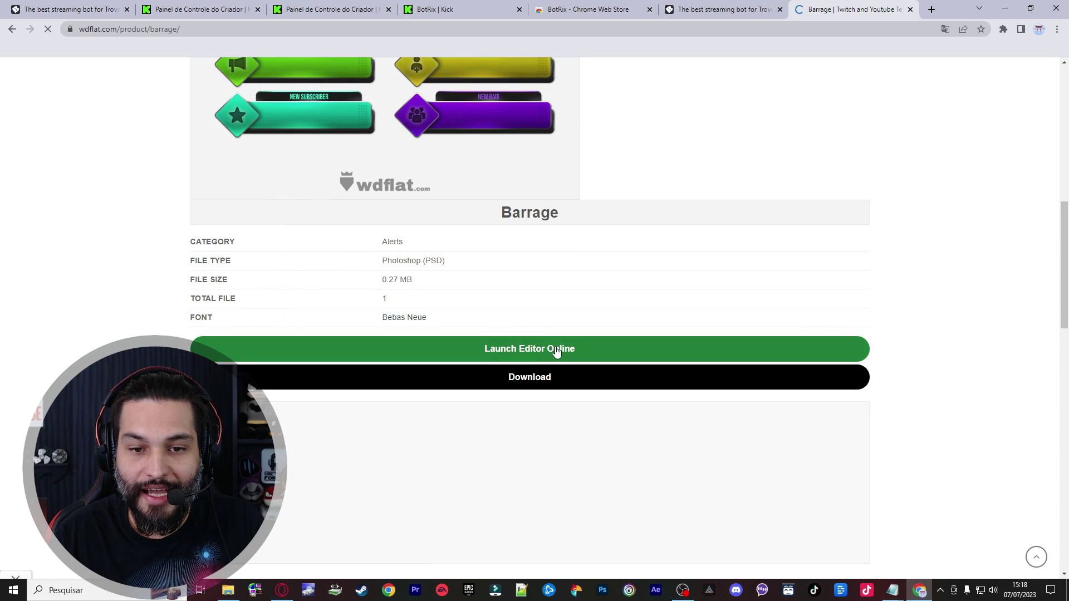
pyautogui.click(573, 346)
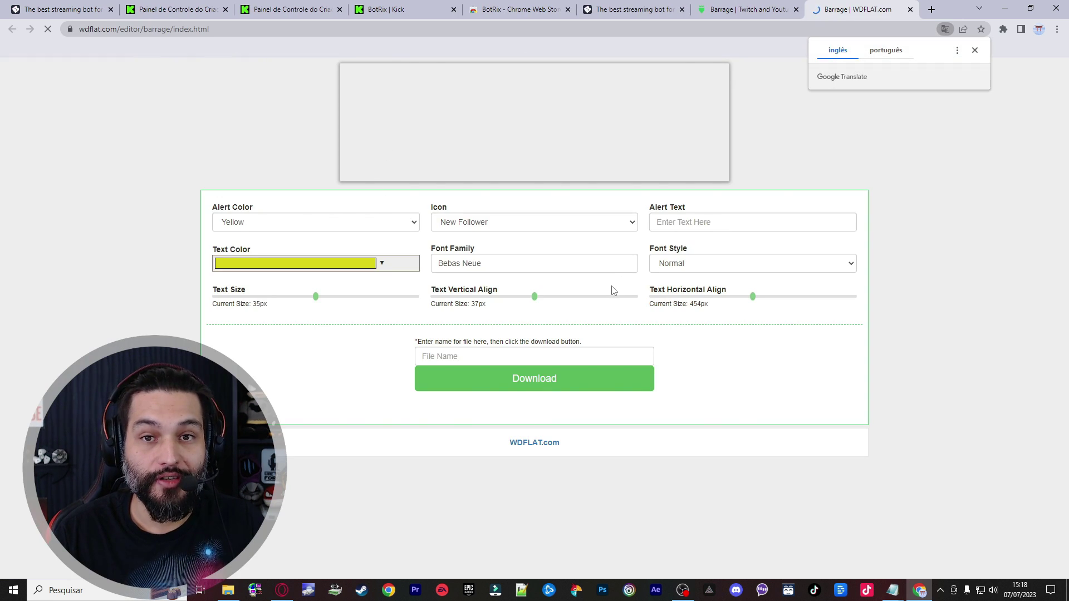
# Set the Barrage alert's icon to New Donation and its alert text to "novo seguidor".
pyautogui.click(476, 224)
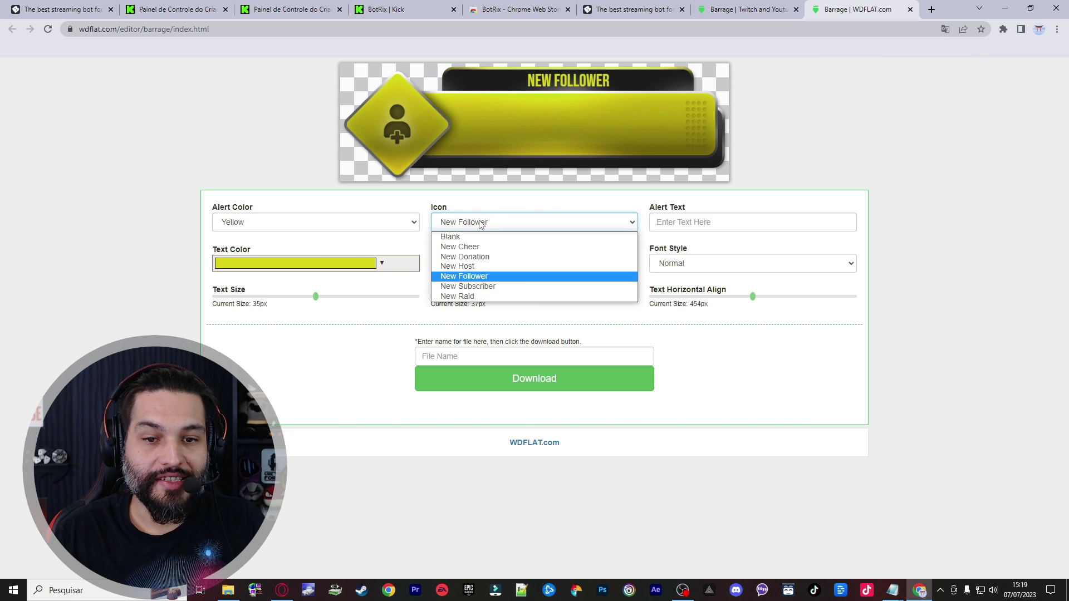
pyautogui.click(481, 256)
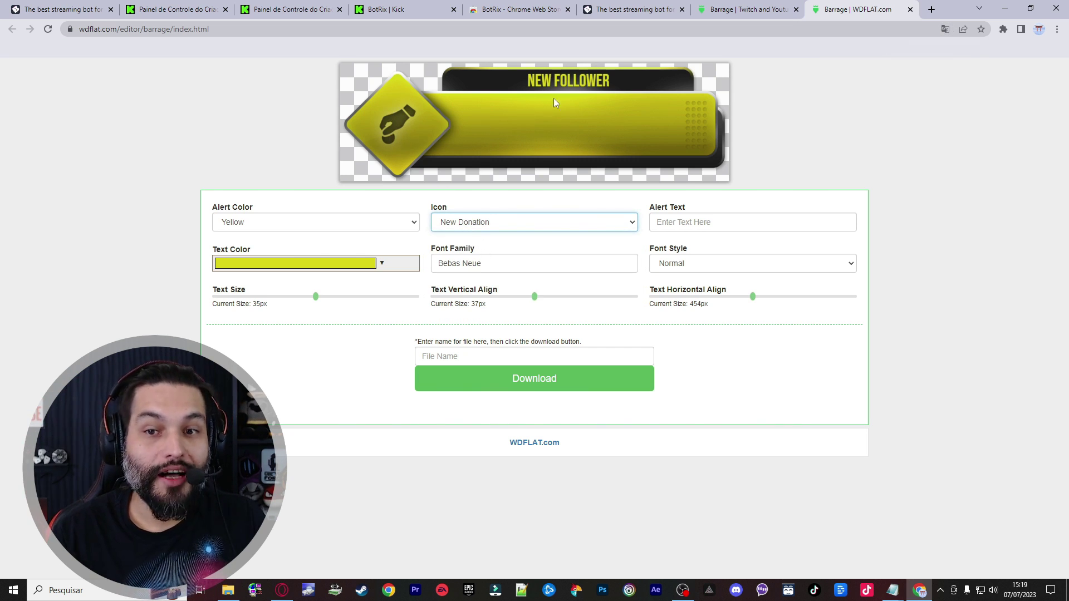
pyautogui.click(716, 222)
pyautogui.write('novo seguidor')
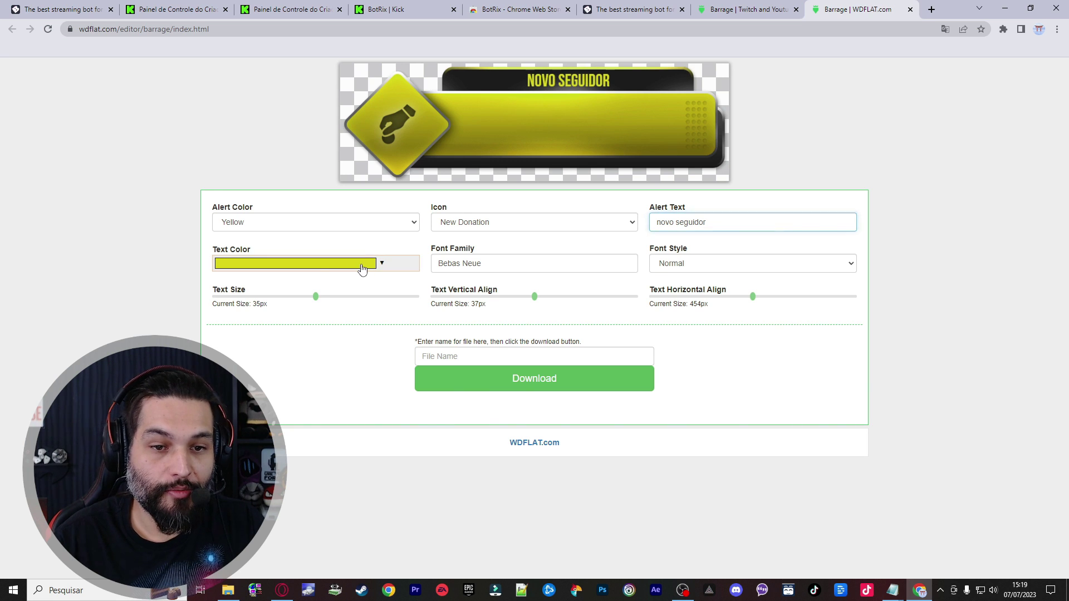
# Change the alert's text color to olive #85843f and set the text size to 49px.
pyautogui.click(362, 270)
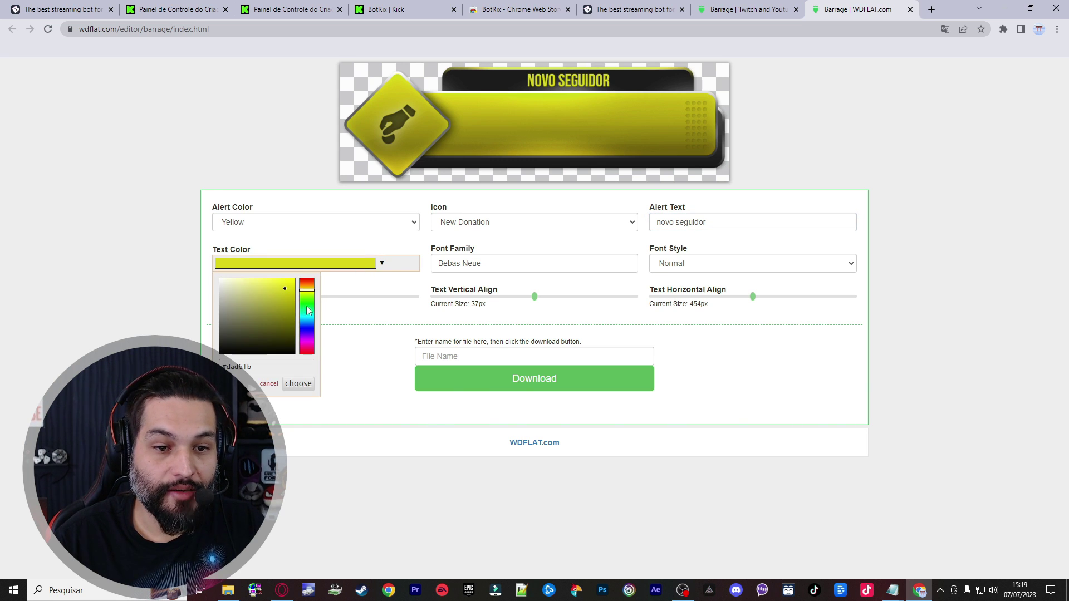
pyautogui.click(259, 314)
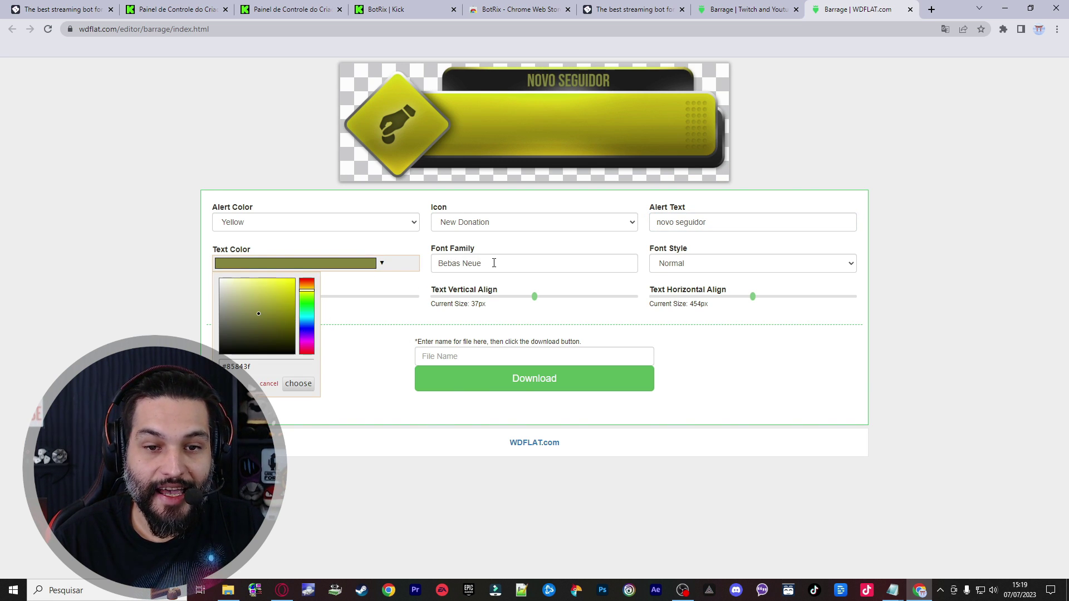
pyautogui.click(317, 301)
pyautogui.moveTo(316, 301); pyautogui.dragTo(387, 308)
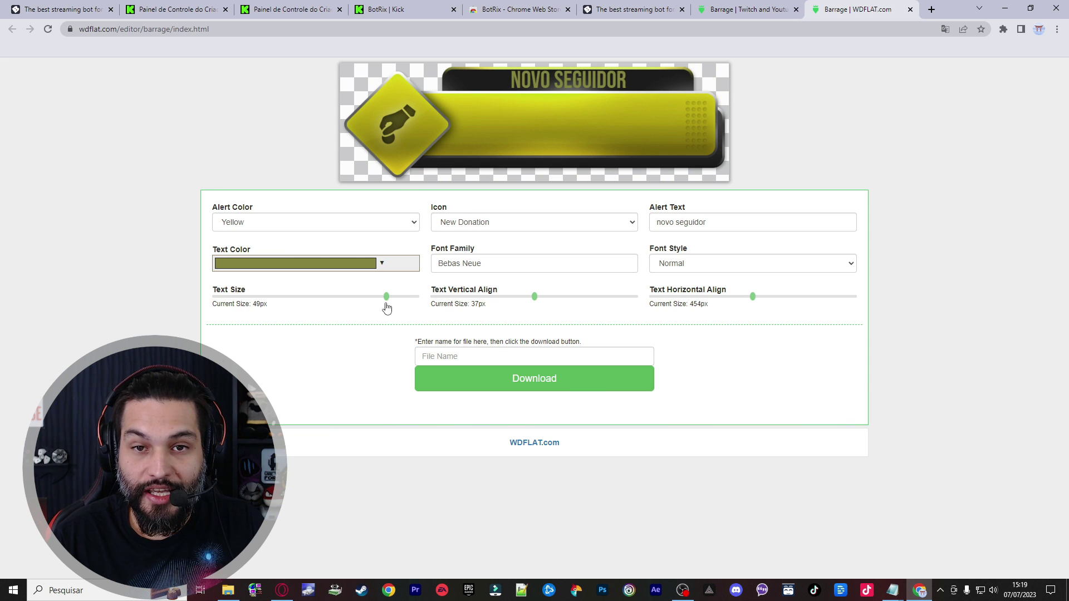
# Download the customized alert image with the file name "nome" and open the downloaded file.
pyautogui.click(495, 352)
pyautogui.write('nome')
pyautogui.click(573, 385)
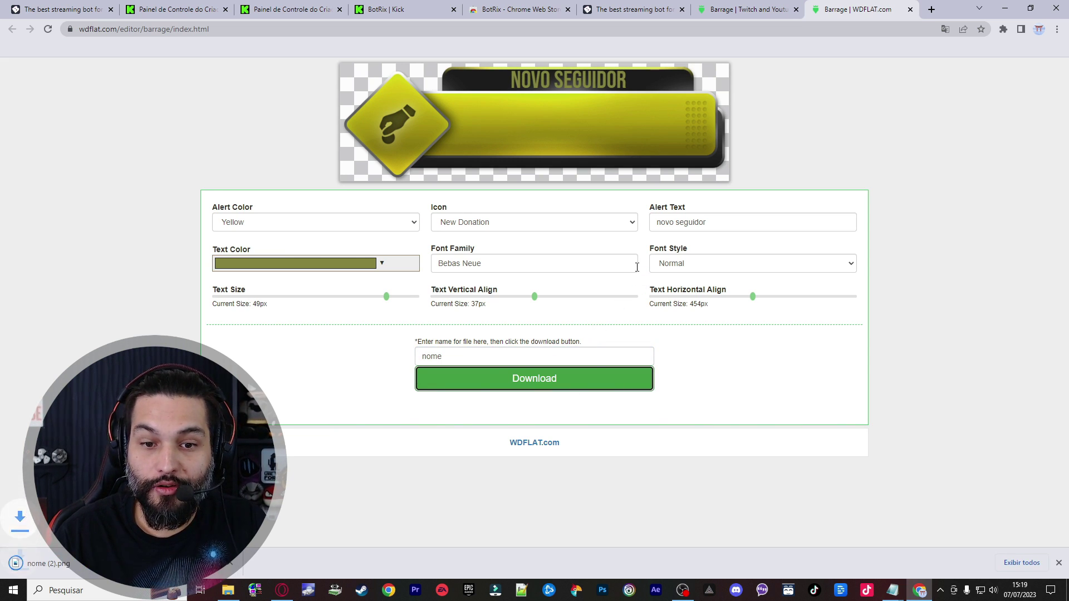
pyautogui.click(48, 563)
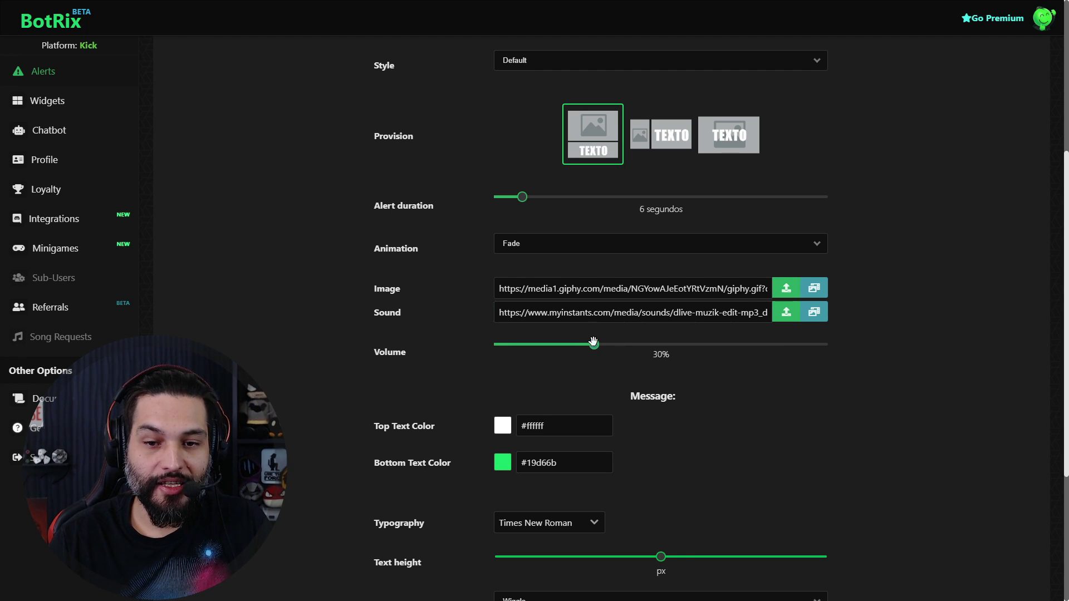
# In BotRix, review the Subscription alert settings and those for Gift Sub, Followers and Raid.
pyautogui.scroll(-1, 657, 361)
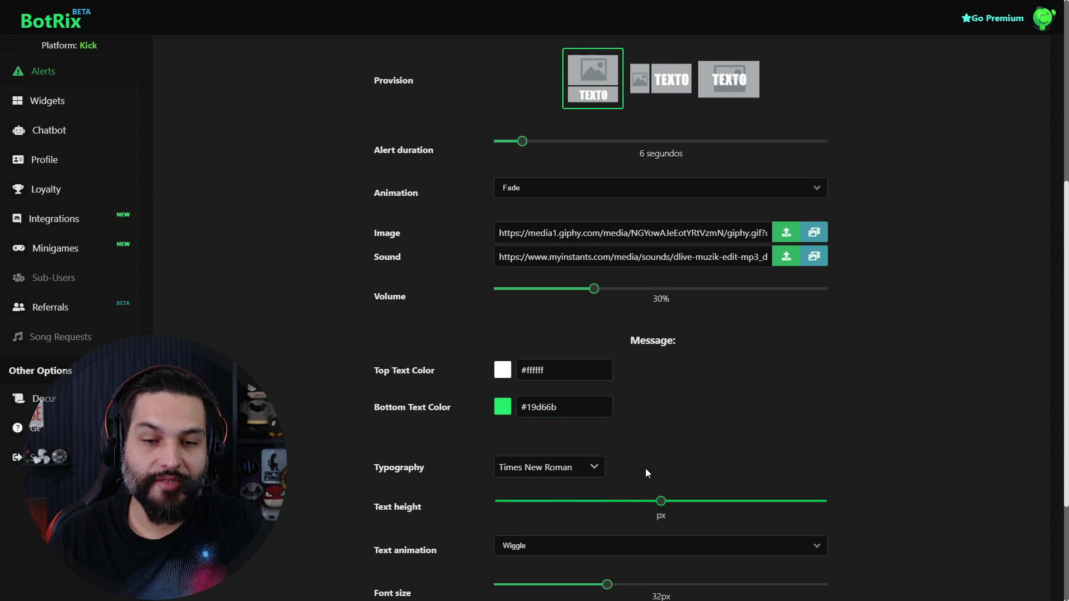
pyautogui.scroll(6, 850, 387)
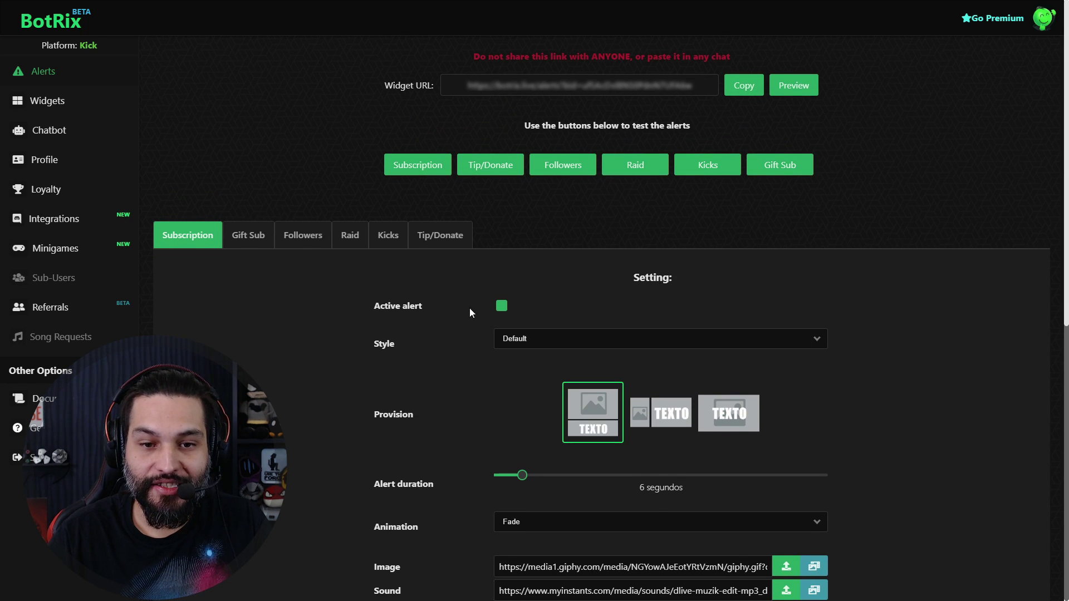
pyautogui.click(259, 238)
pyautogui.click(303, 234)
pyautogui.click(350, 235)
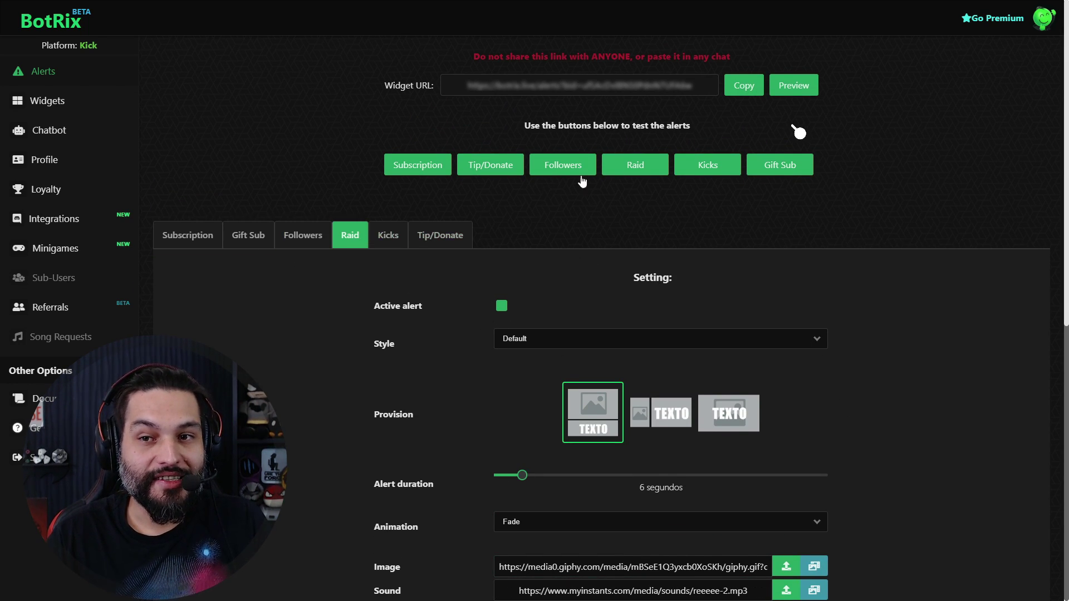
# Copy the alerts widget URL and add a browser source named "Alertas Kick" to the Cena Tutorial Painel scene in OBS.
pyautogui.click(746, 86)
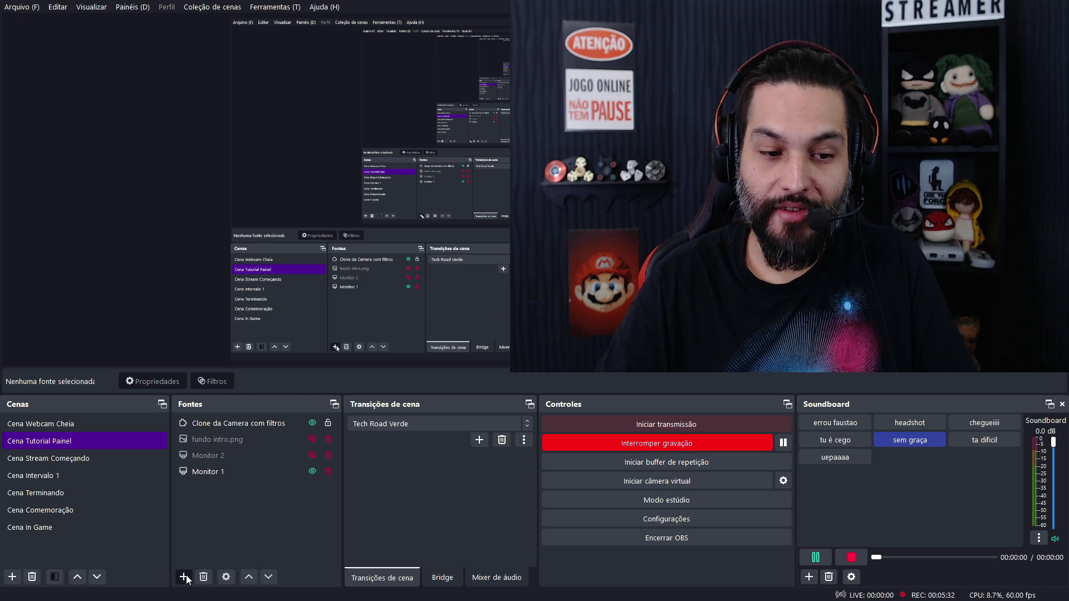
pyautogui.click(184, 576)
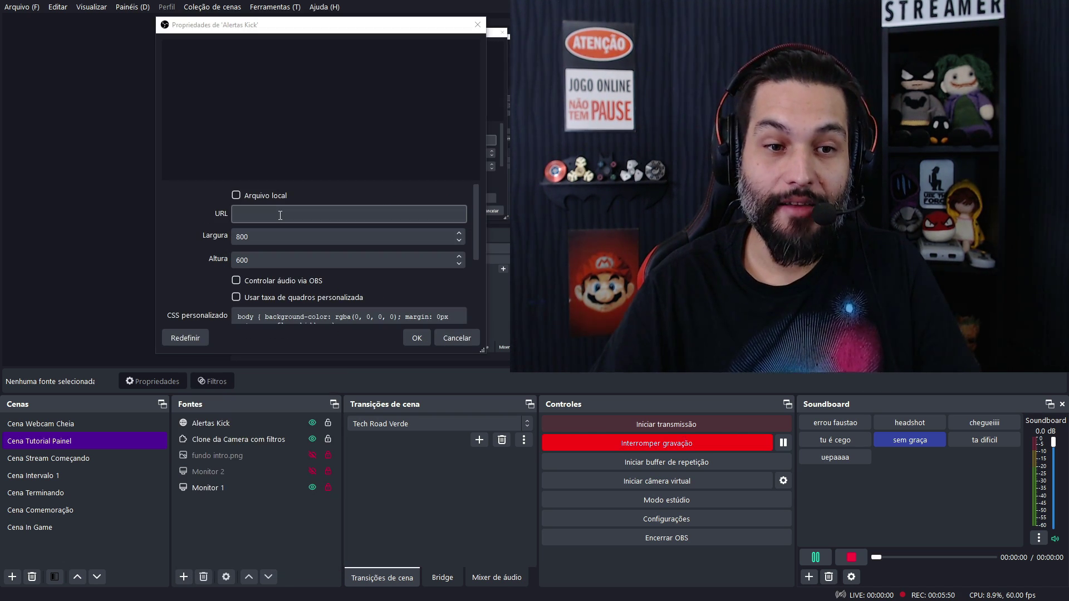
# Paste the private widget URL into the source, set its size to 1920 by 1080, and enable refreshing the browser when the scene becomes active.
pyautogui.click(280, 215)
pyautogui.hotkey('ctrl', 'v')
pyautogui.press('Tab')
pyautogui.write('1920')
pyautogui.press('Tab')
pyautogui.write('1080')
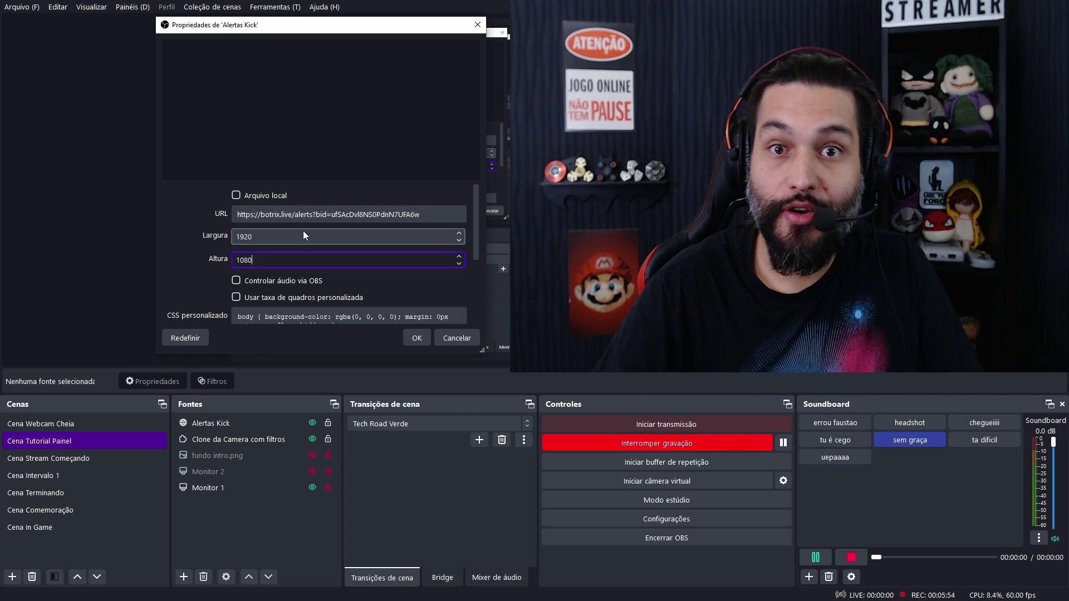
pyautogui.moveTo(476, 237); pyautogui.dragTo(472, 286)
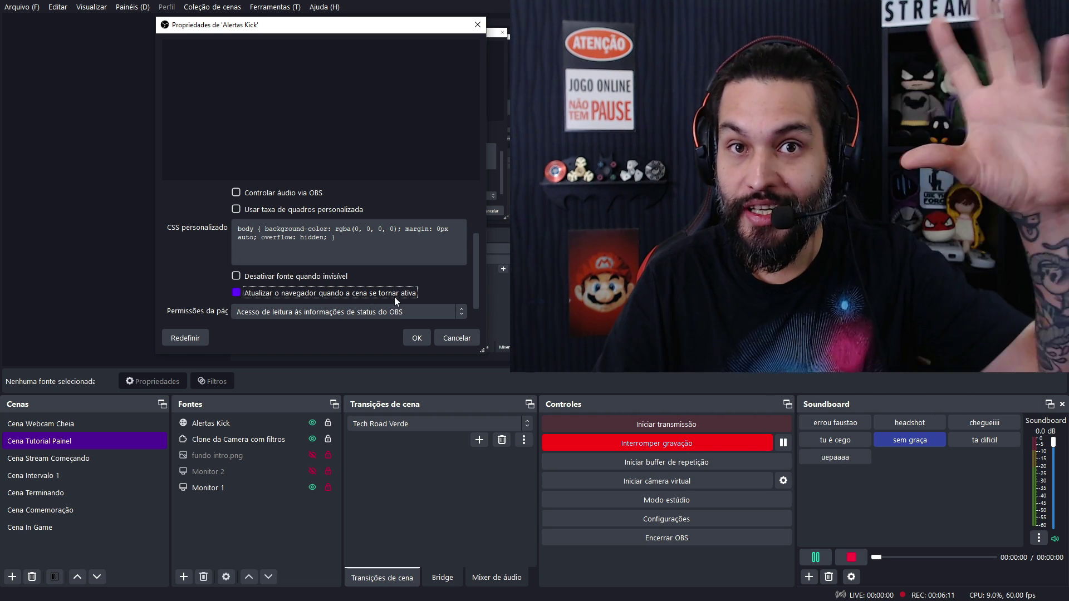
pyautogui.click(417, 339)
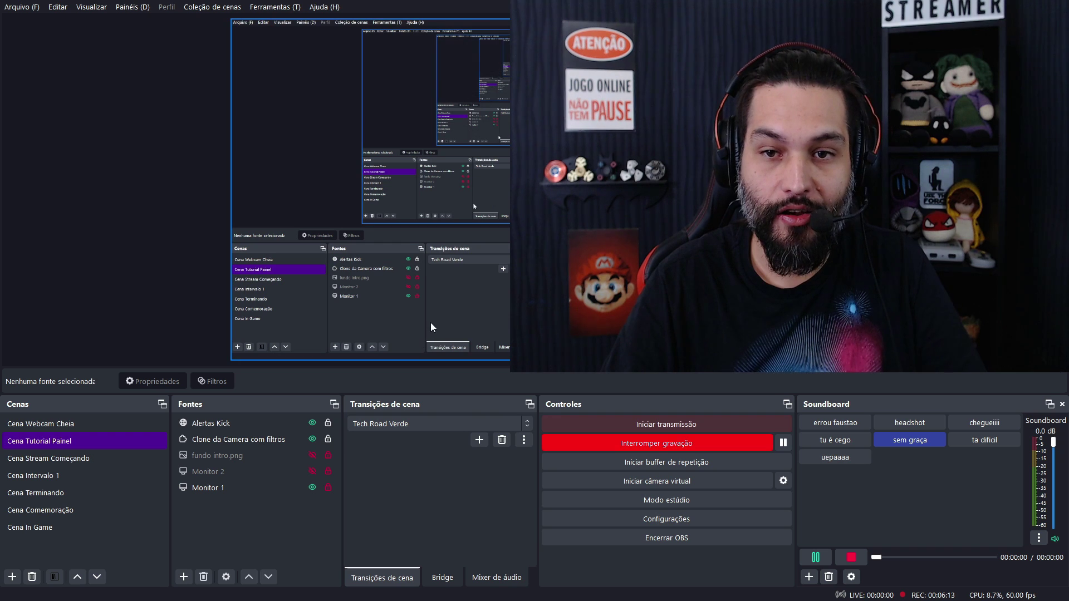
# Select the Alertas Kick source and reposition it in the scene preview.
pyautogui.click(247, 422)
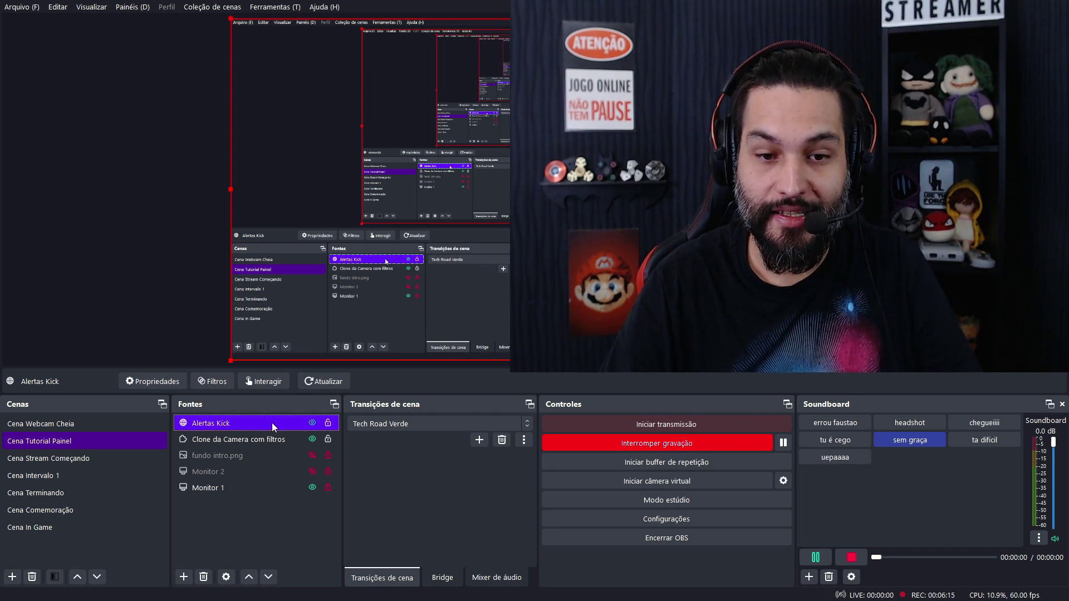
pyautogui.moveTo(422, 52); pyautogui.dragTo(411, 69)
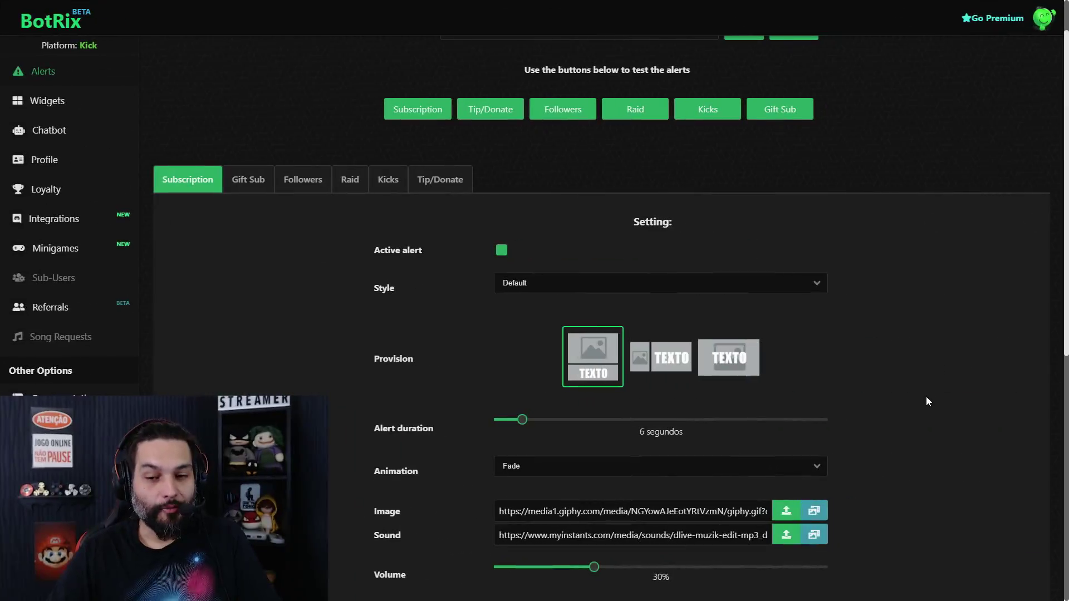
# In BotRix, replace the wording before x{amount} in the Subscription alert text with "Valeu pelo sub" and save the settings.
pyautogui.scroll(1, 924, 390)
pyautogui.scroll(-5, 922, 386)
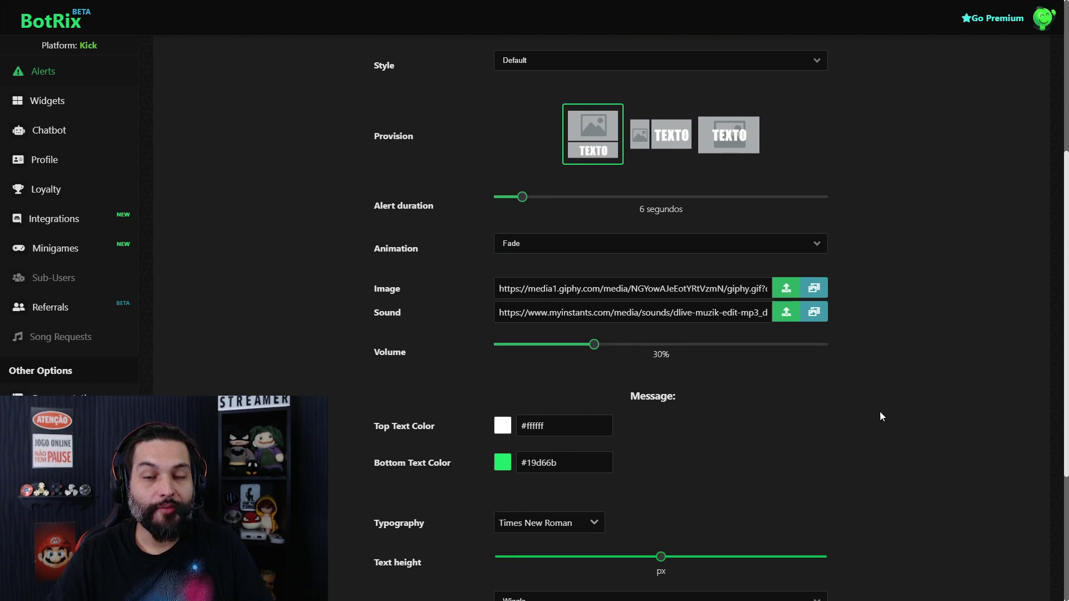
pyautogui.scroll(-4, 897, 384)
pyautogui.click(692, 464)
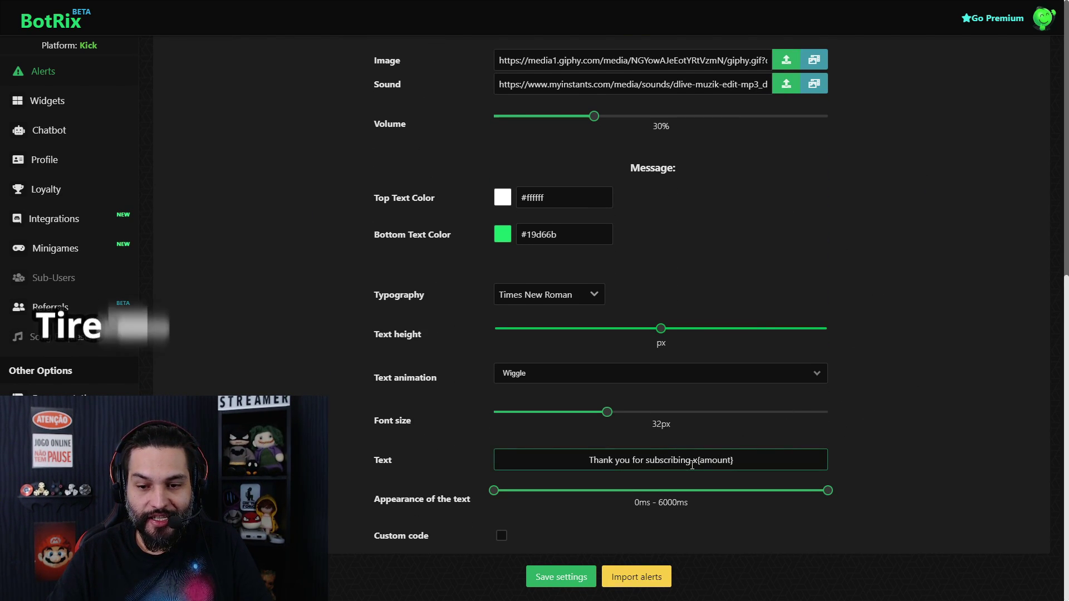
pyautogui.click(611, 457)
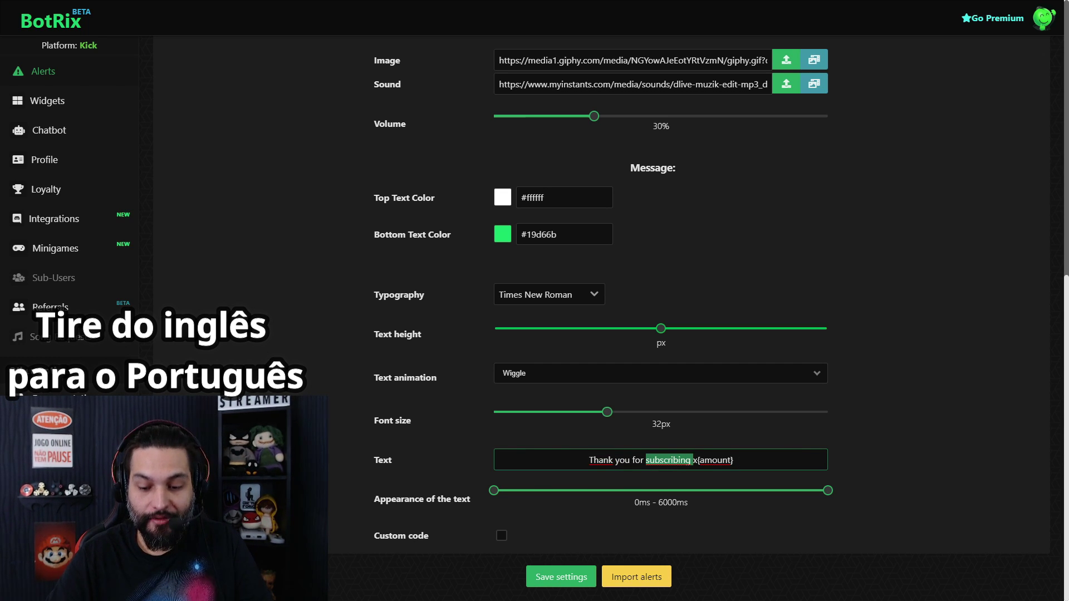
pyautogui.press('BackSpace')
pyautogui.press('BackSpace')
pyautogui.press('BackSpace')
pyautogui.press('BackSpace')
pyautogui.press('BackSpace')
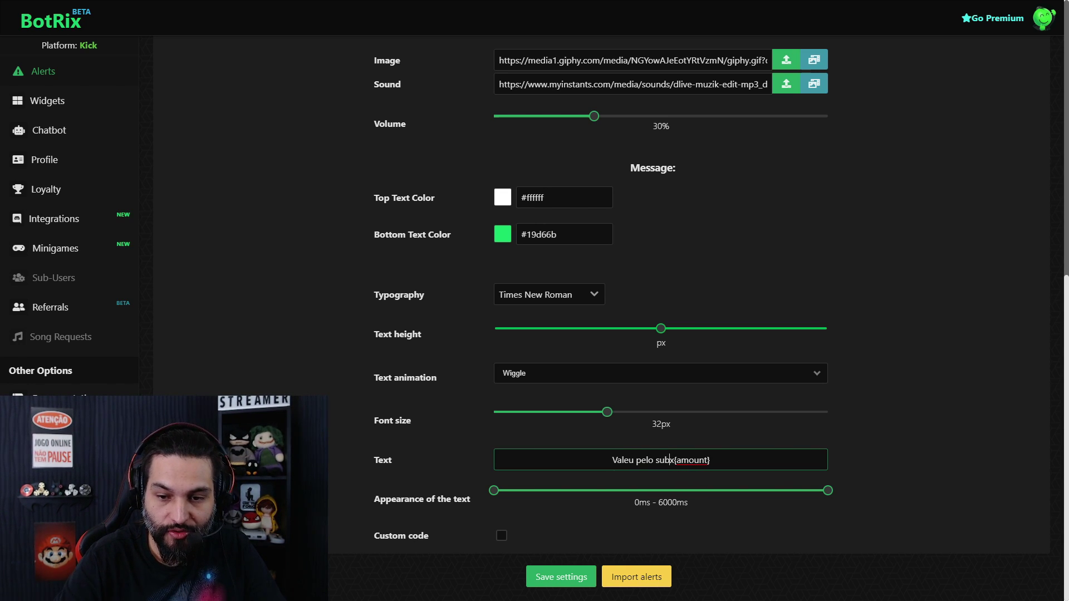
pyautogui.click(582, 578)
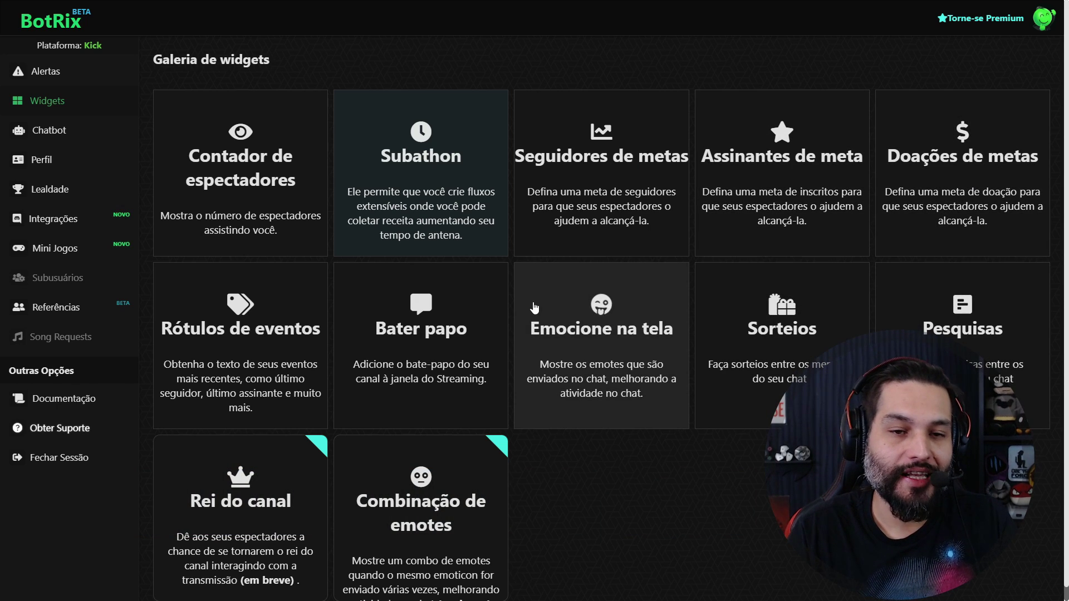
# Open the viewer counter widget (Contador de espectadores) and copy its widget URL.
pyautogui.click(235, 177)
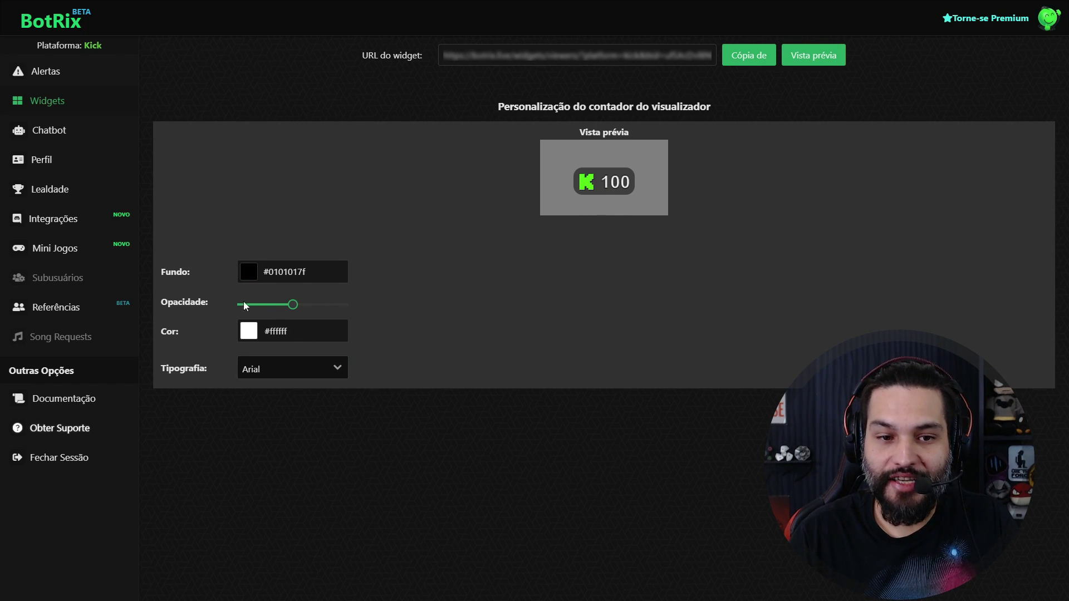
pyautogui.doubleClick(747, 59)
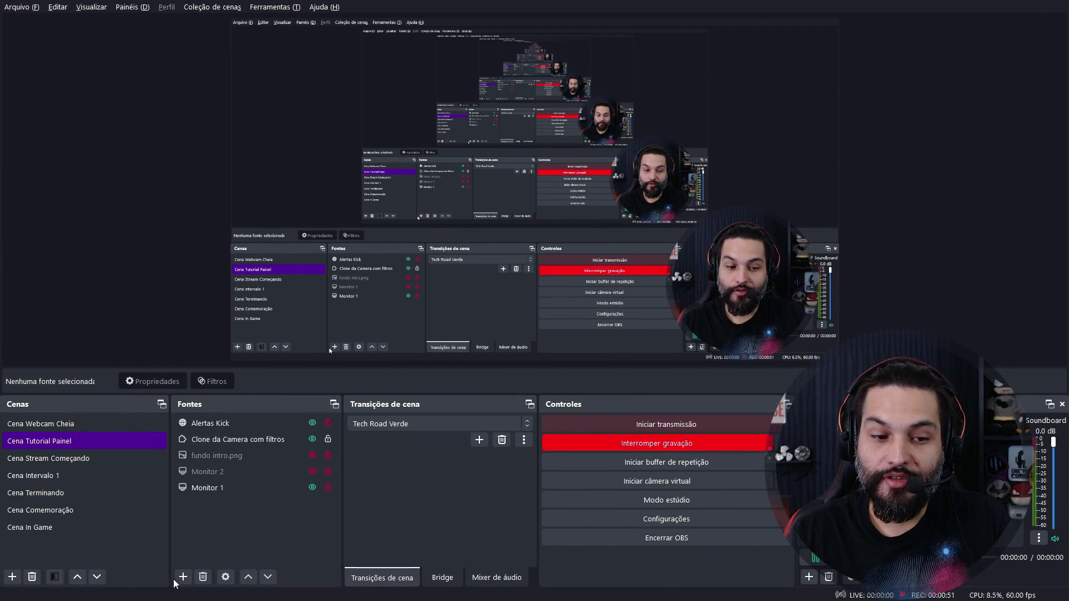
# In OBS, add a browser source named Contador Espectadores with the copied private widget URL, refreshing the browser when the scene becomes active.
pyautogui.click(182, 577)
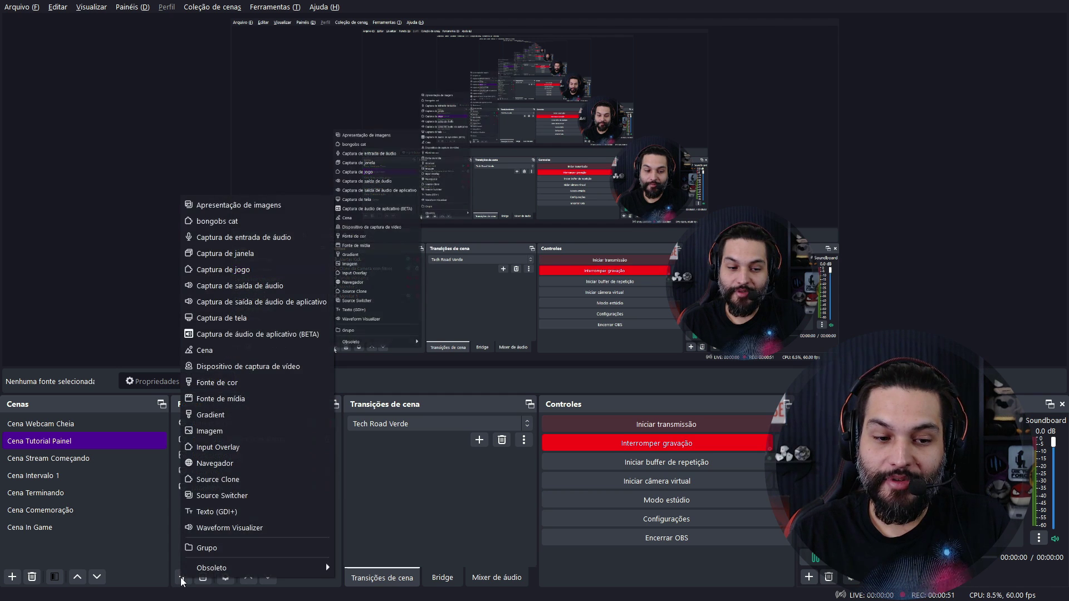
pyautogui.click(218, 466)
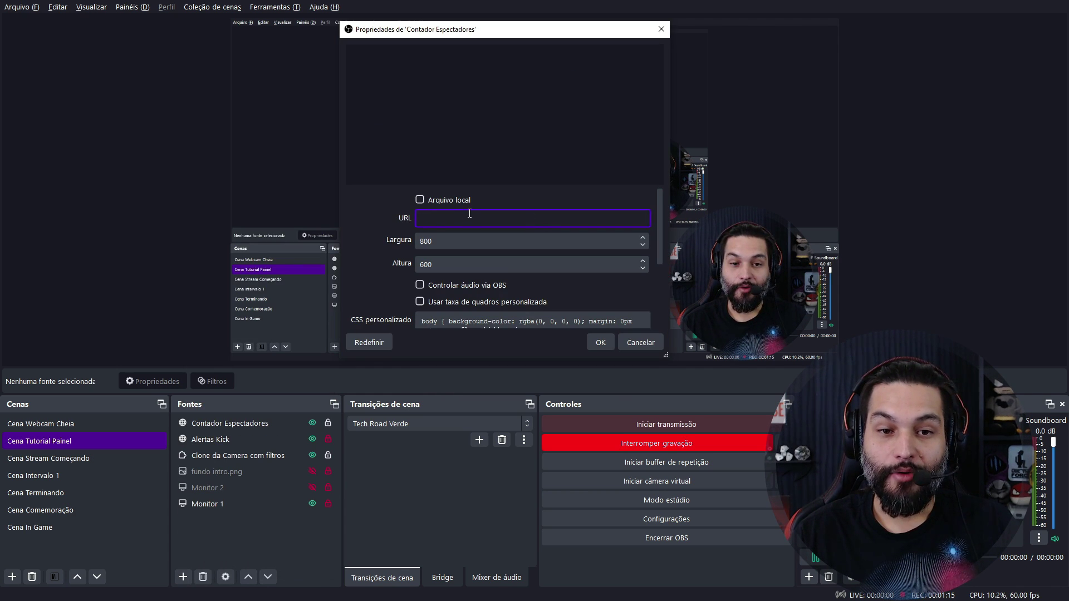
pyautogui.hotkey('ctrl', 'v')
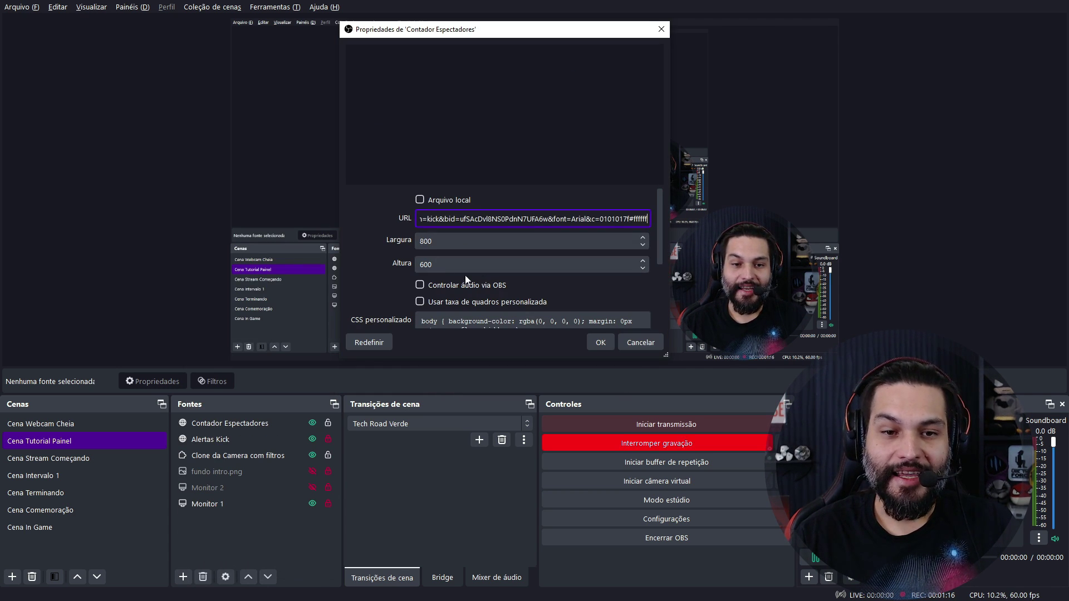
pyautogui.moveTo(661, 242); pyautogui.dragTo(660, 310)
pyautogui.click(569, 273)
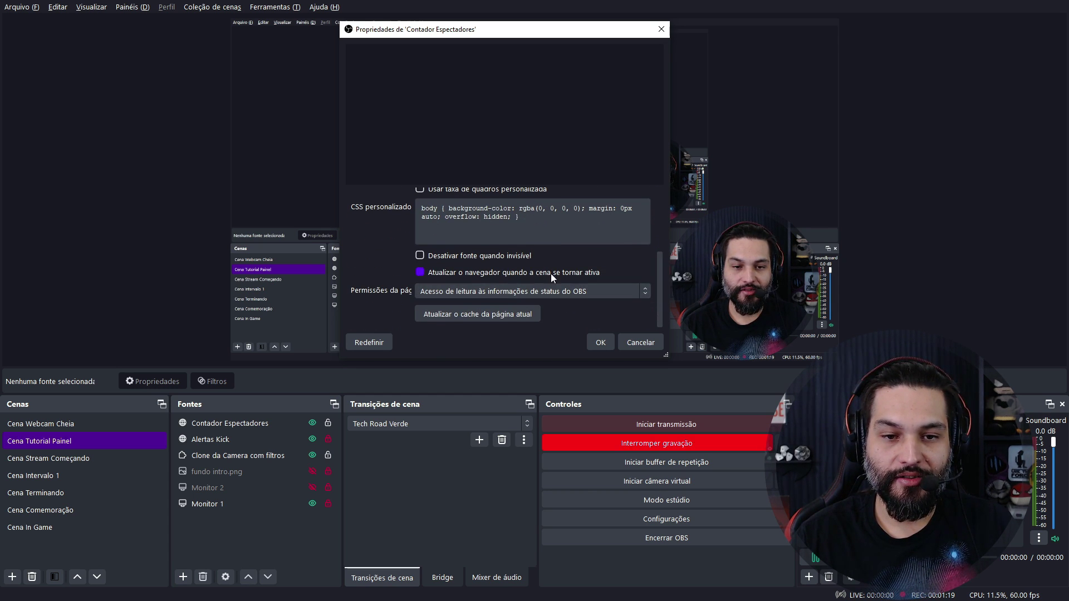
pyautogui.click(600, 342)
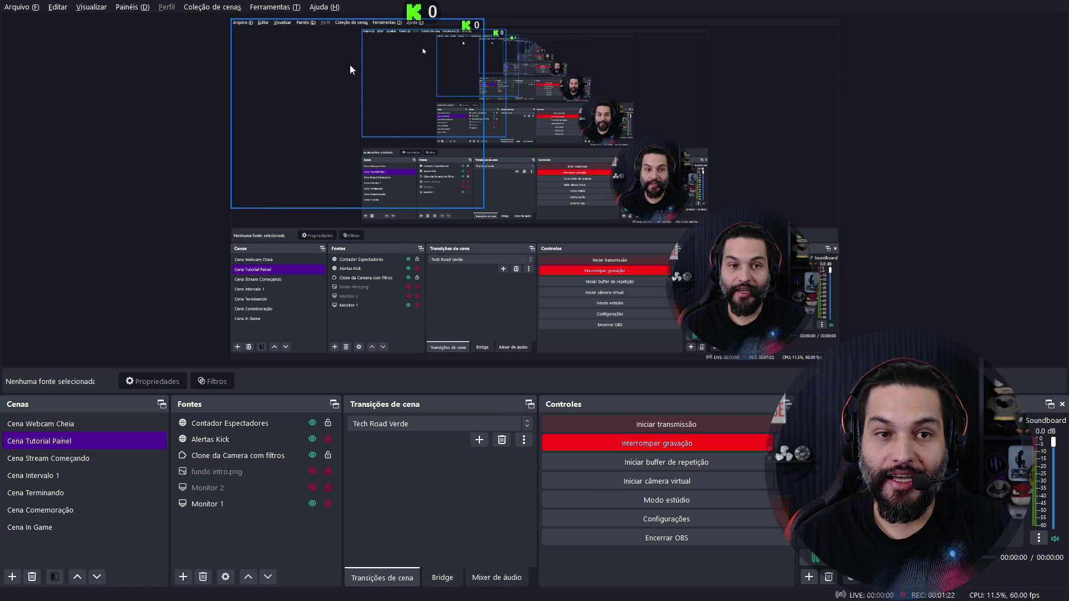
# Crop the empty area around the Contador Espectadores source and place the counter over the lower part of the webcam in the scene.
pyautogui.moveTo(443, 72); pyautogui.dragTo(754, 104)
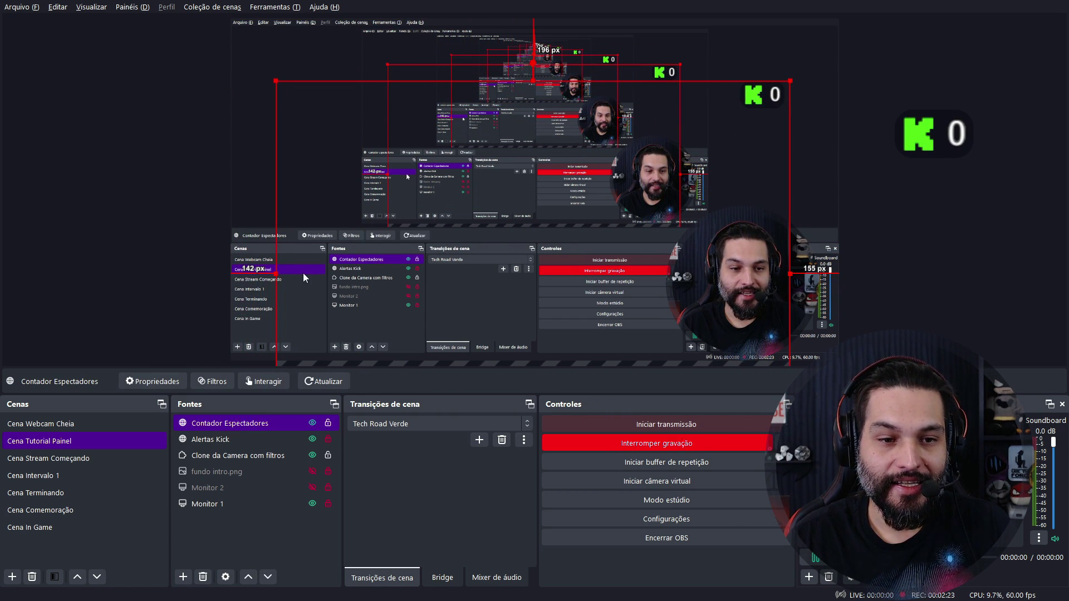
pyautogui.moveTo(276, 276); pyautogui.dragTo(704, 274)
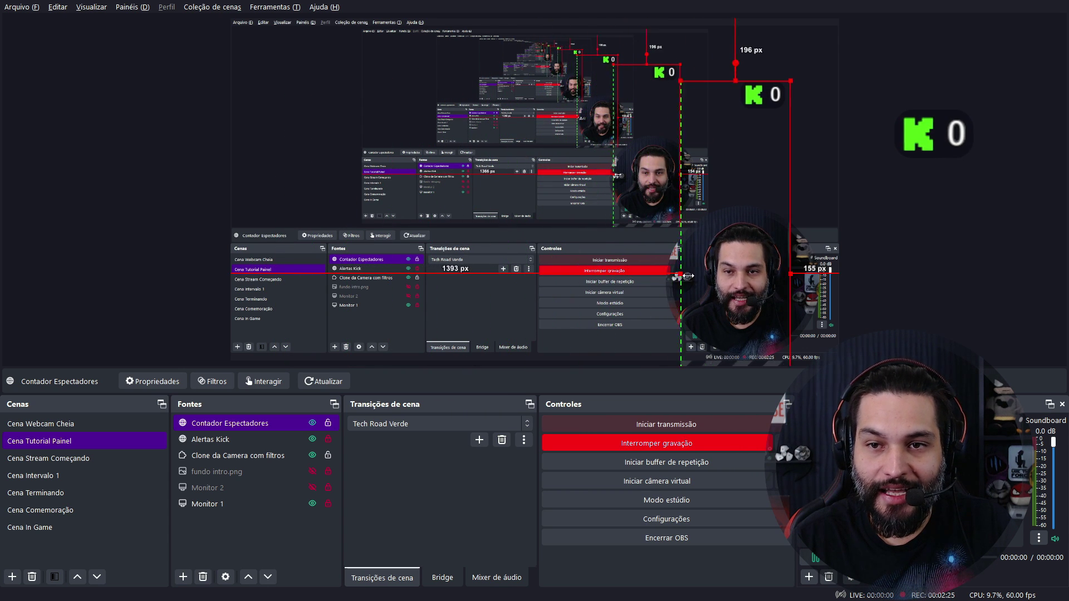
pyautogui.moveTo(744, 147); pyautogui.dragTo(653, 118)
pyautogui.moveTo(652, 326); pyautogui.dragTo(652, 207)
pyautogui.moveTo(661, 71); pyautogui.dragTo(775, 321)
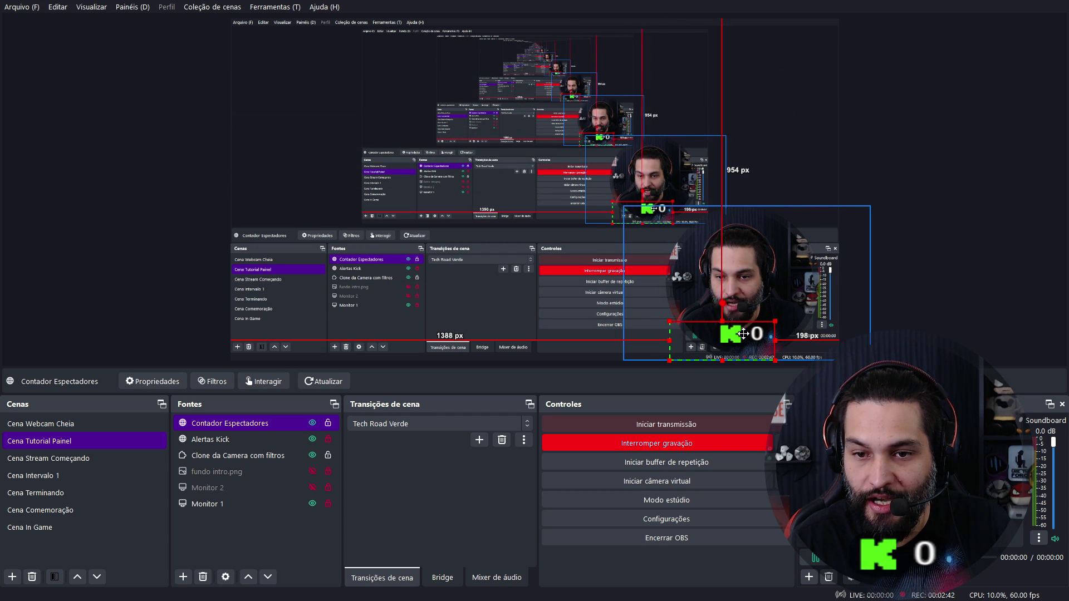
pyautogui.click(885, 314)
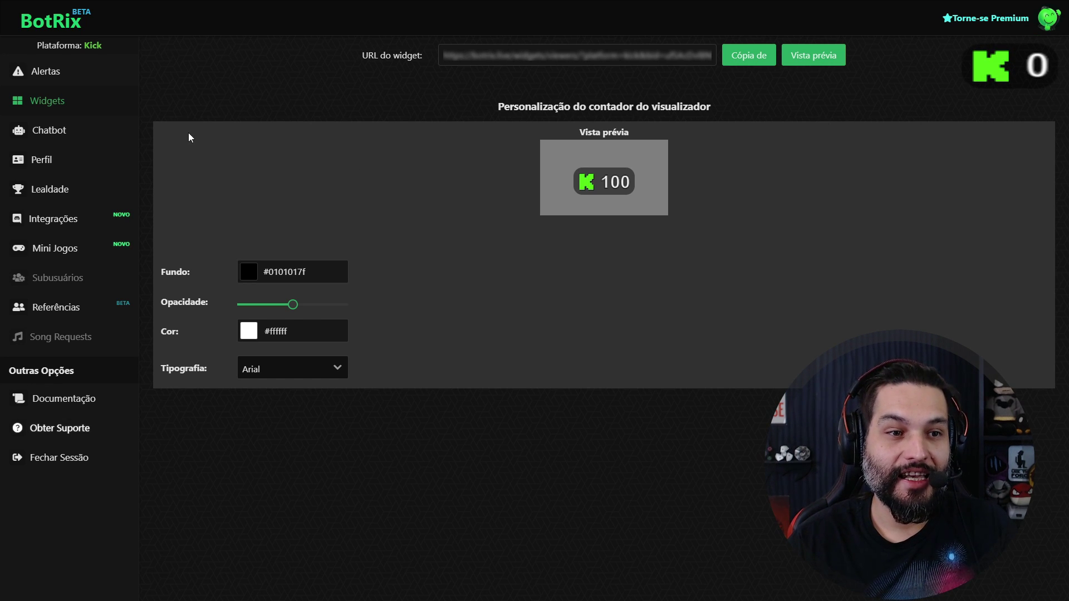
# In BotRix, open the Seguidores de metas widget and set its design to Sharp, message to SEGUIDORES and typography to Verdana.
pyautogui.click(71, 103)
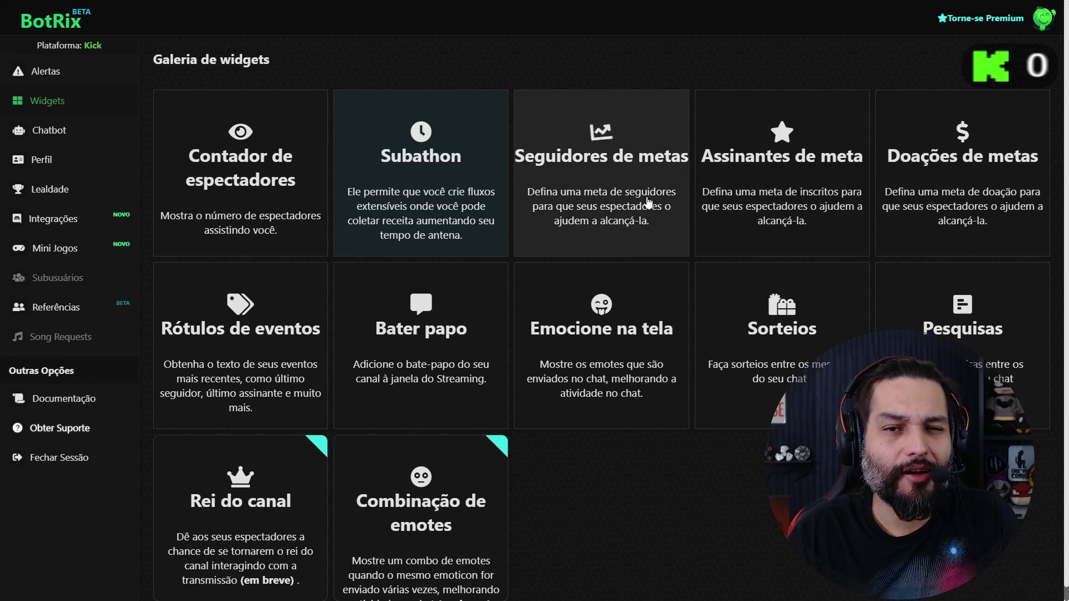
pyautogui.click(607, 190)
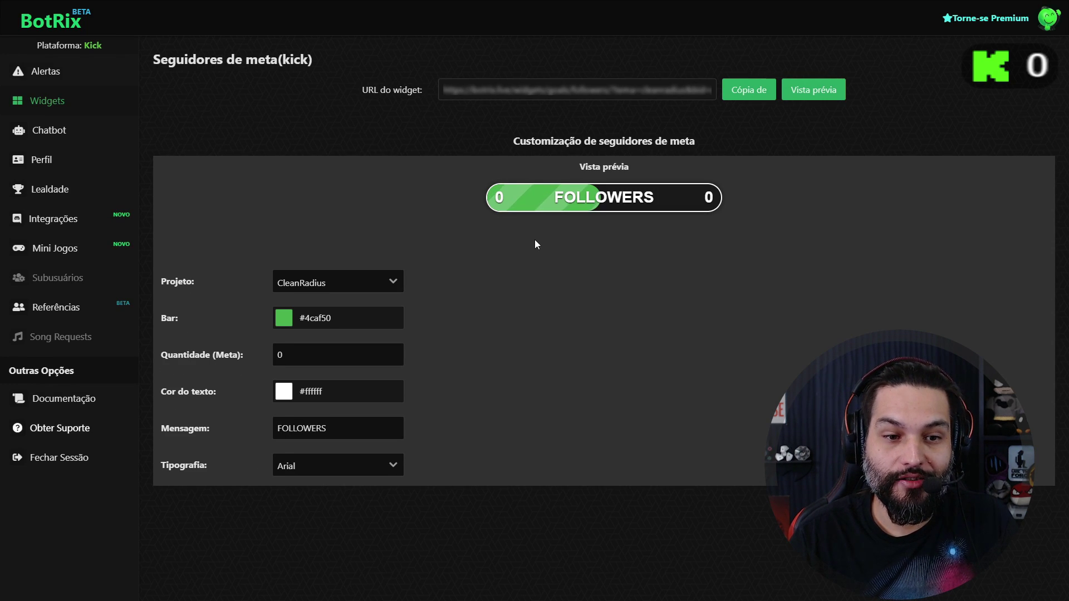
pyautogui.click(366, 286)
pyautogui.click(326, 347)
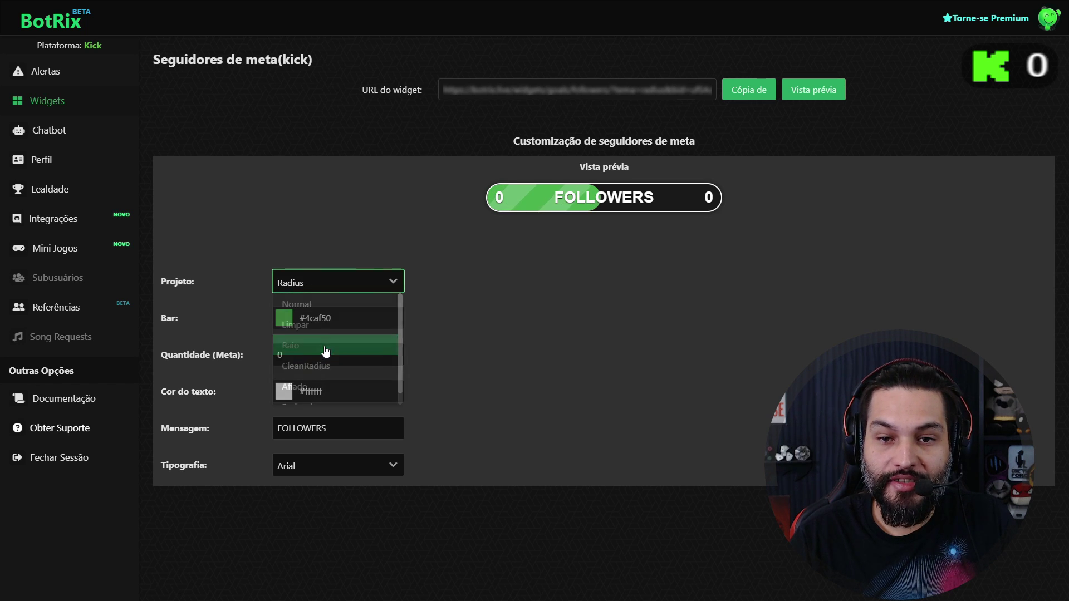
pyautogui.click(365, 294)
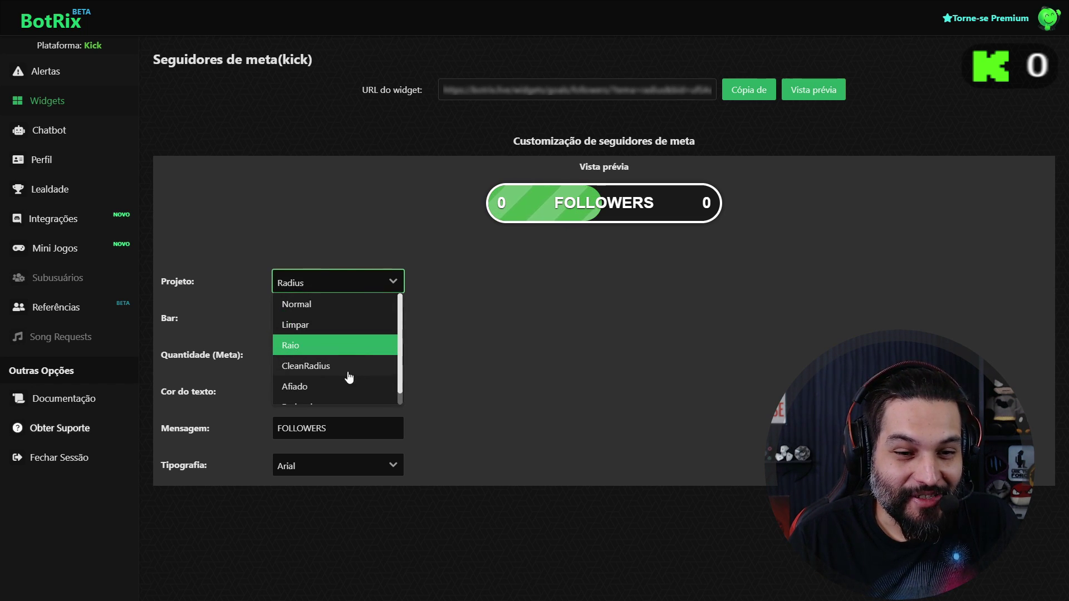
pyautogui.click(306, 388)
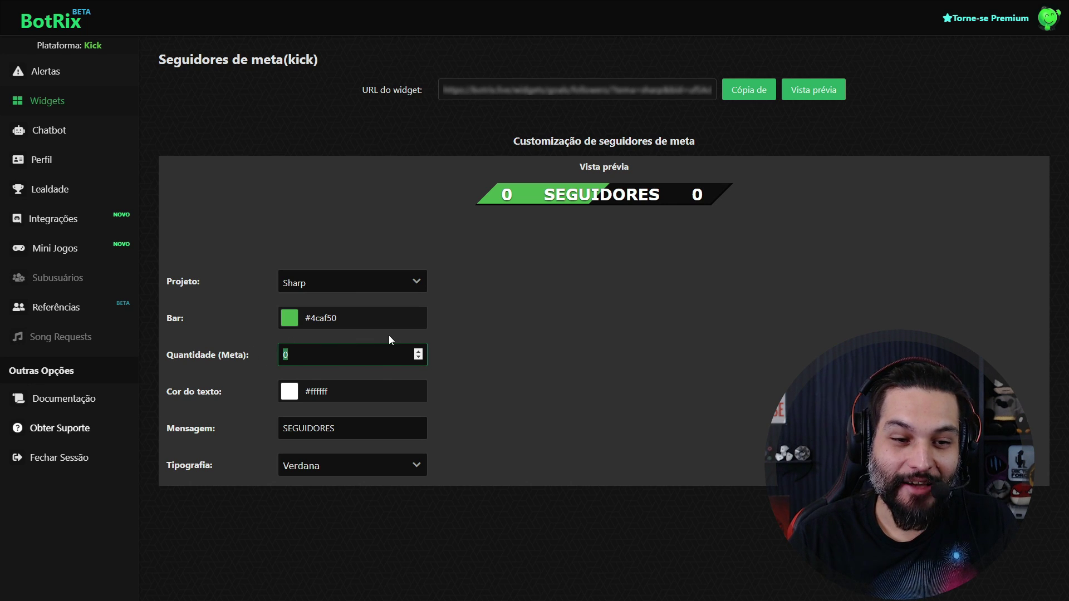
# Set the follower goal amount to 500 and copy the widget URL.
pyautogui.write('500')
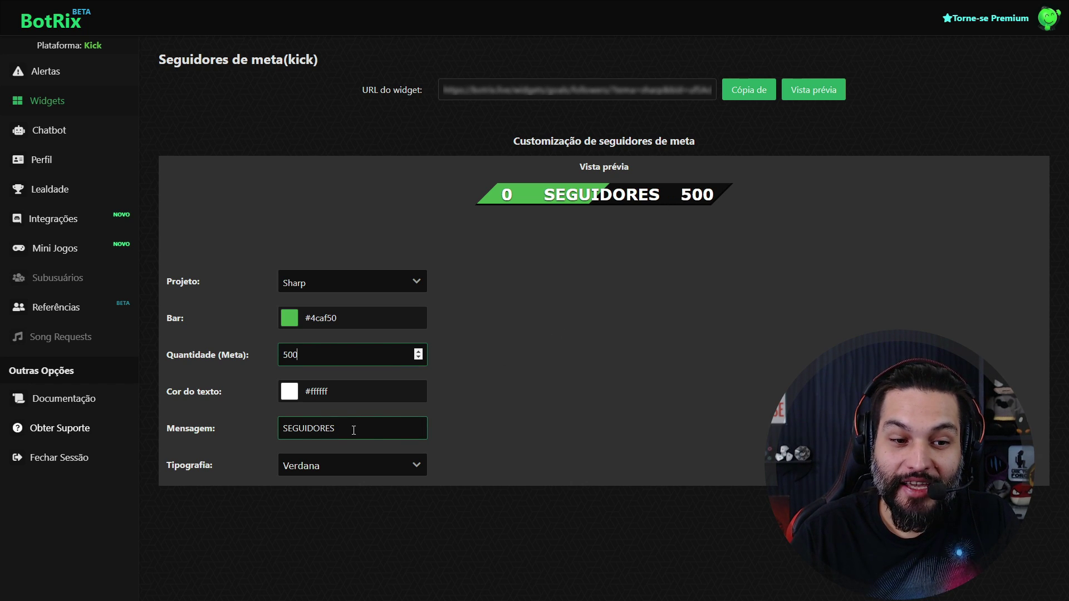
pyautogui.doubleClick(300, 425)
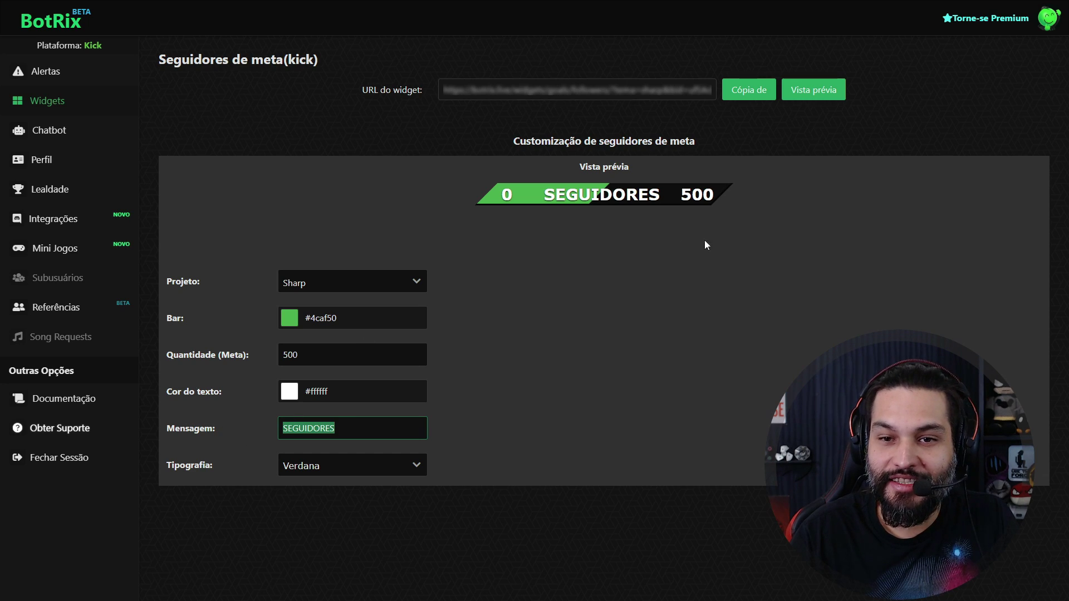
pyautogui.click(750, 93)
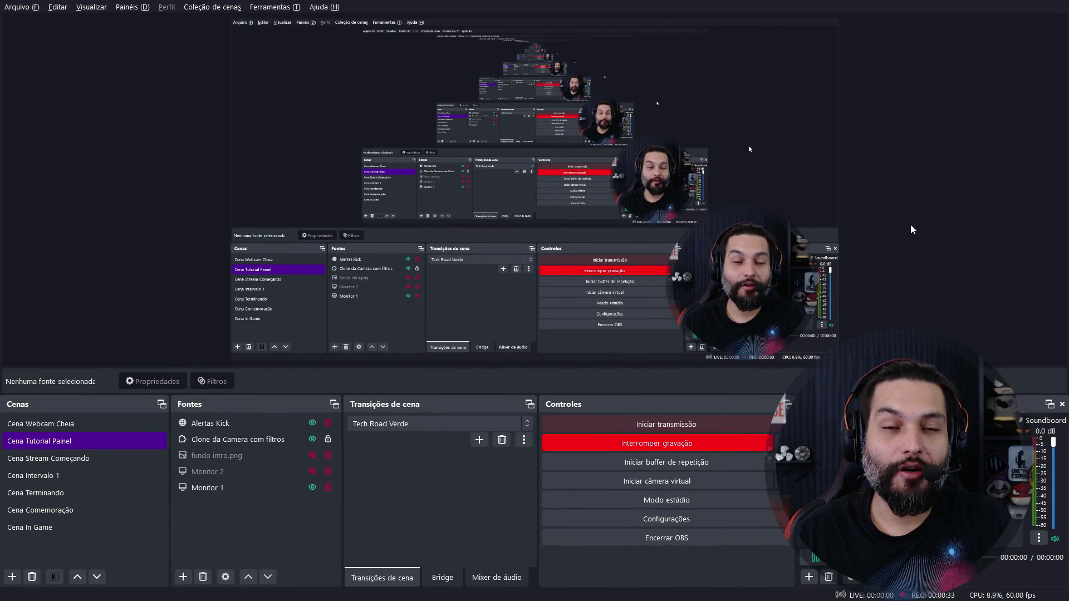
# In OBS, add a browser source named Meta Seguidores with the copied private URL, refreshing the browser when the scene becomes active.
pyautogui.click(183, 576)
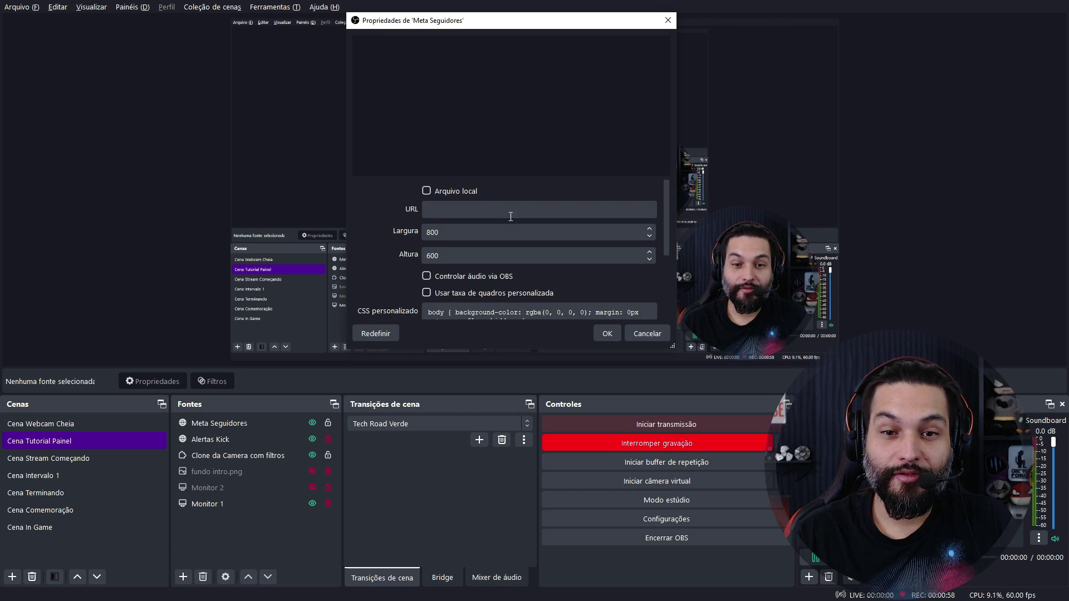
pyautogui.click(511, 217)
pyautogui.hotkey('ctrl', 'v')
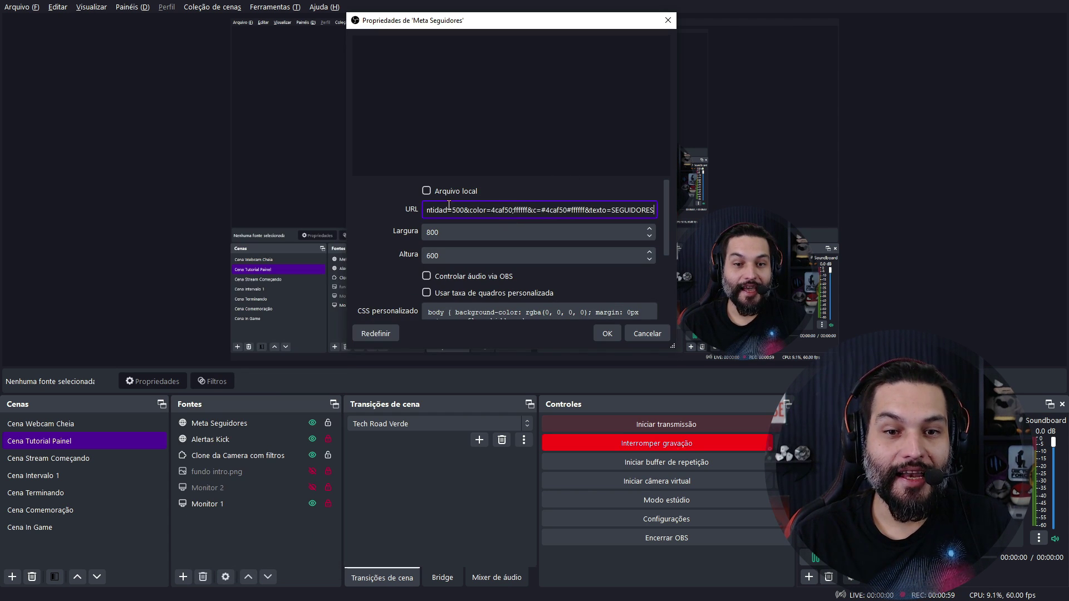
pyautogui.scroll(-5, 663, 240)
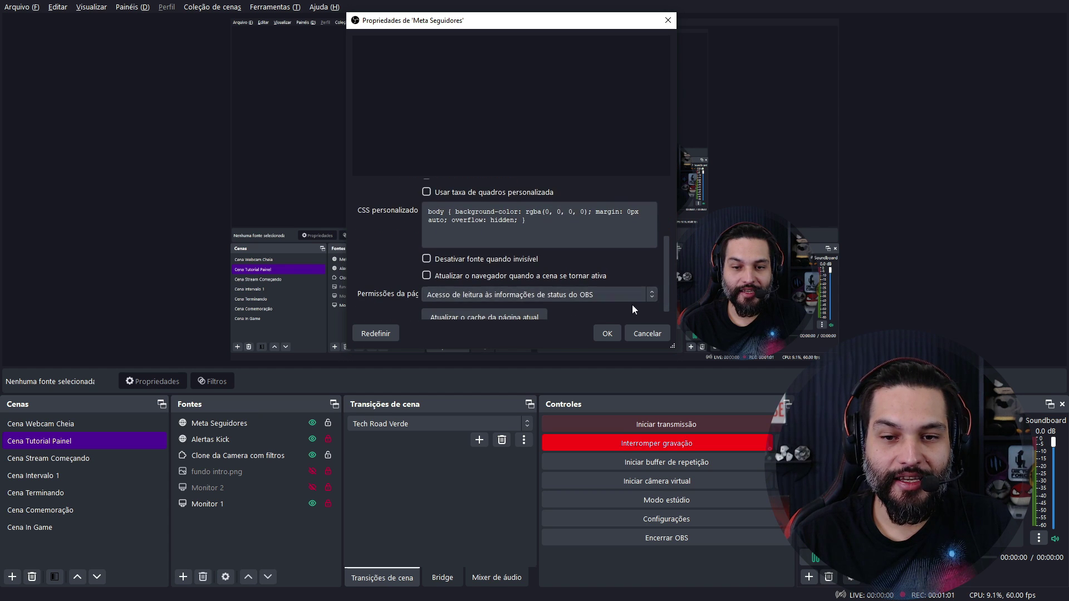
pyautogui.click(498, 265)
pyautogui.click(607, 333)
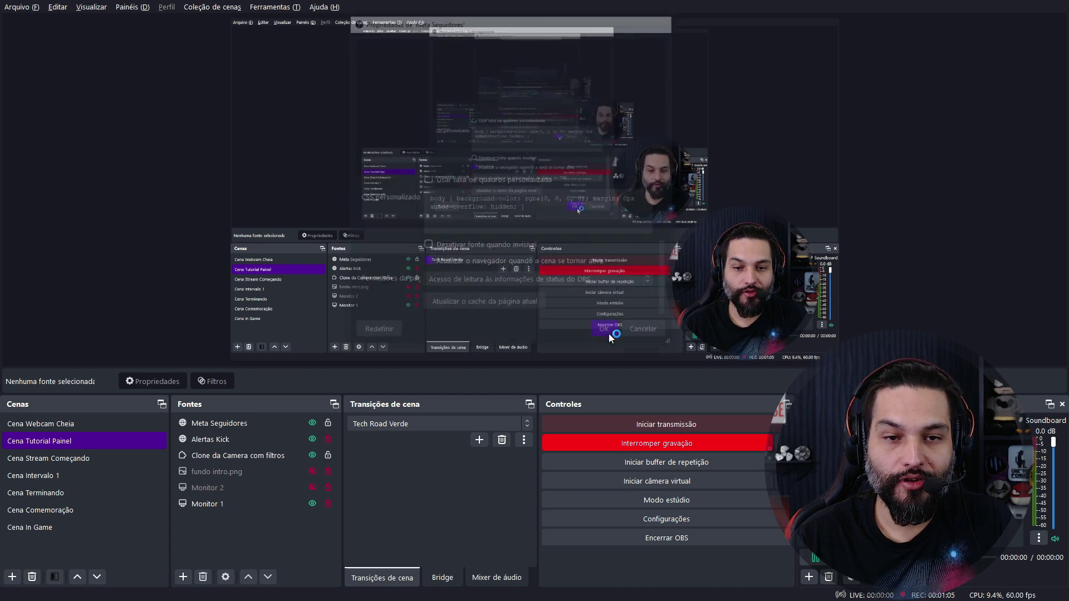
# Resize the Meta Seguidores bar and position it along the upper edge of the scene, centred.
pyautogui.moveTo(398, 33); pyautogui.dragTo(544, 121)
pyautogui.moveTo(407, 124); pyautogui.dragTo(449, 42)
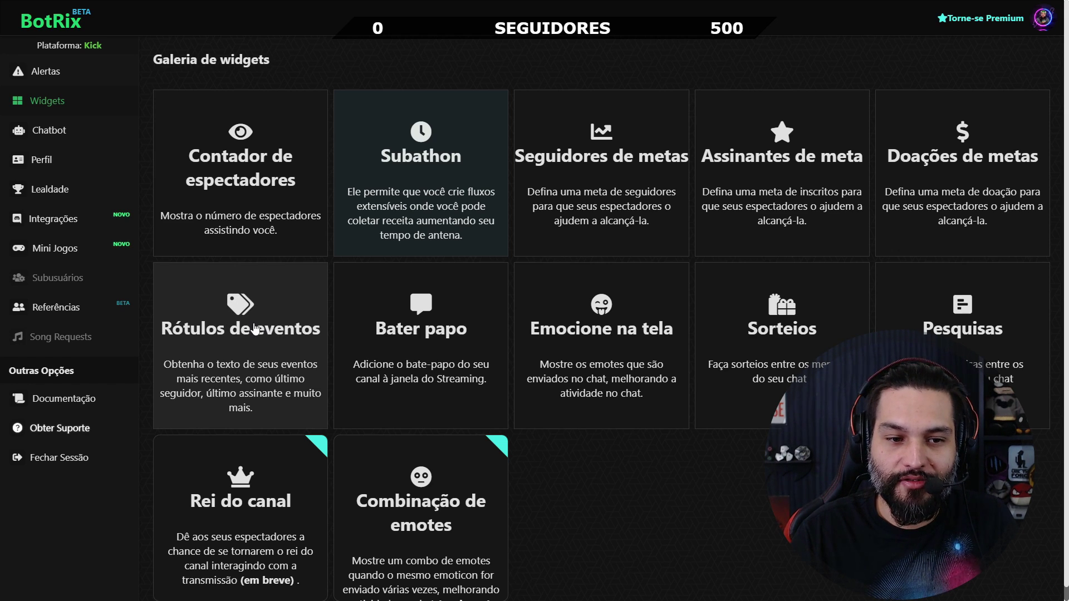
# In BotRix, open the Rótulos de eventos widget and review the available event types, keeping Último seguidor.
pyautogui.click(255, 328)
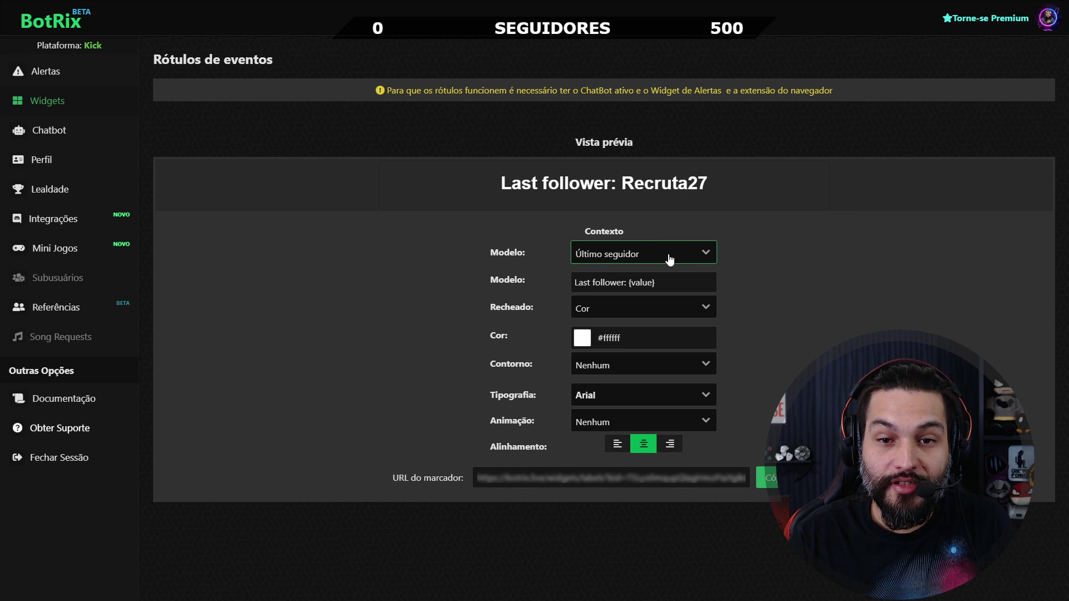
pyautogui.click(641, 258)
pyautogui.scroll(-2, 656, 299)
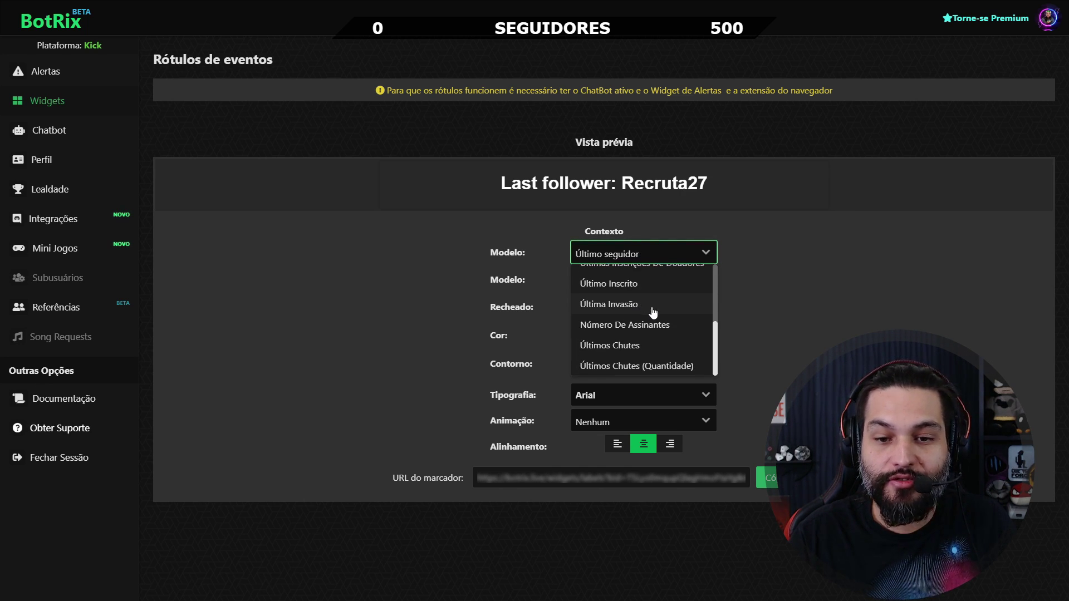
pyautogui.scroll(3, 649, 309)
pyautogui.scroll(-2, 649, 309)
pyautogui.click(766, 288)
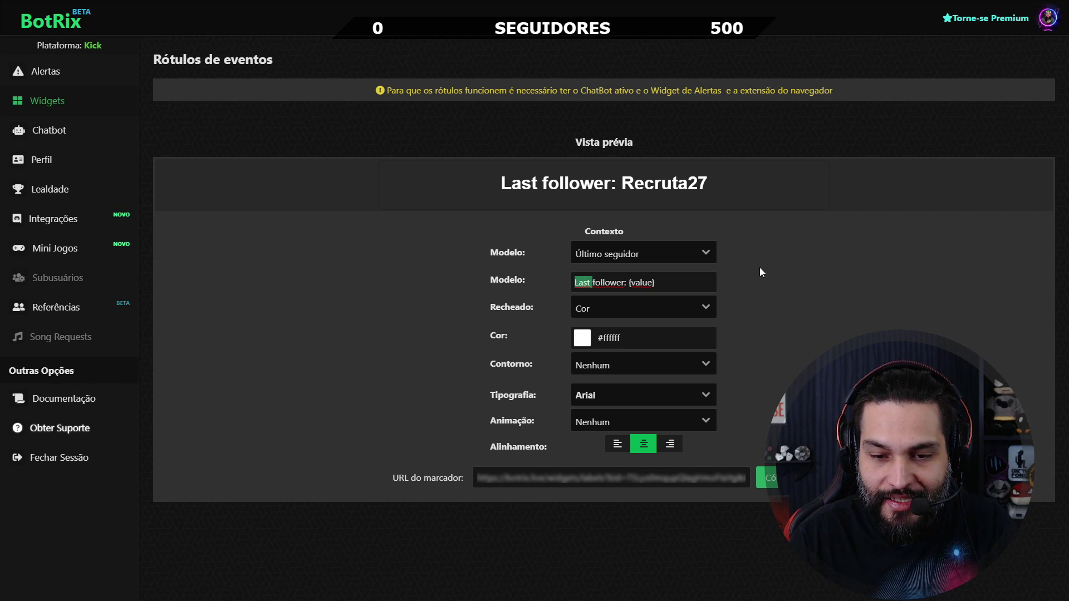
# Replace the label text before {value} with "Ultimo Seguidor:" and set the text's outline style to Contorno.
pyautogui.press('Delete')
pyautogui.press('Delete')
pyautogui.press('Delete')
pyautogui.press('Delete')
pyautogui.press('Delete')
pyautogui.press('Delete')
pyautogui.press('Delete')
pyautogui.press('Delete')
pyautogui.press('Delete')
pyautogui.press('Delete')
pyautogui.press('Delete')
pyautogui.press('Delete')
pyautogui.write('Ultimo Seguidor')
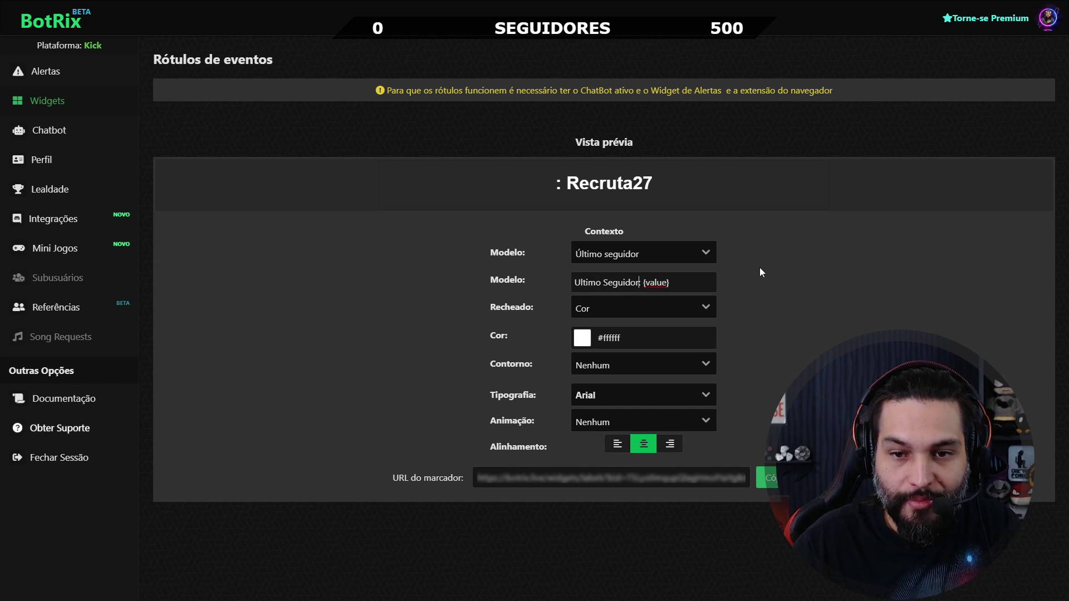
pyautogui.click(638, 372)
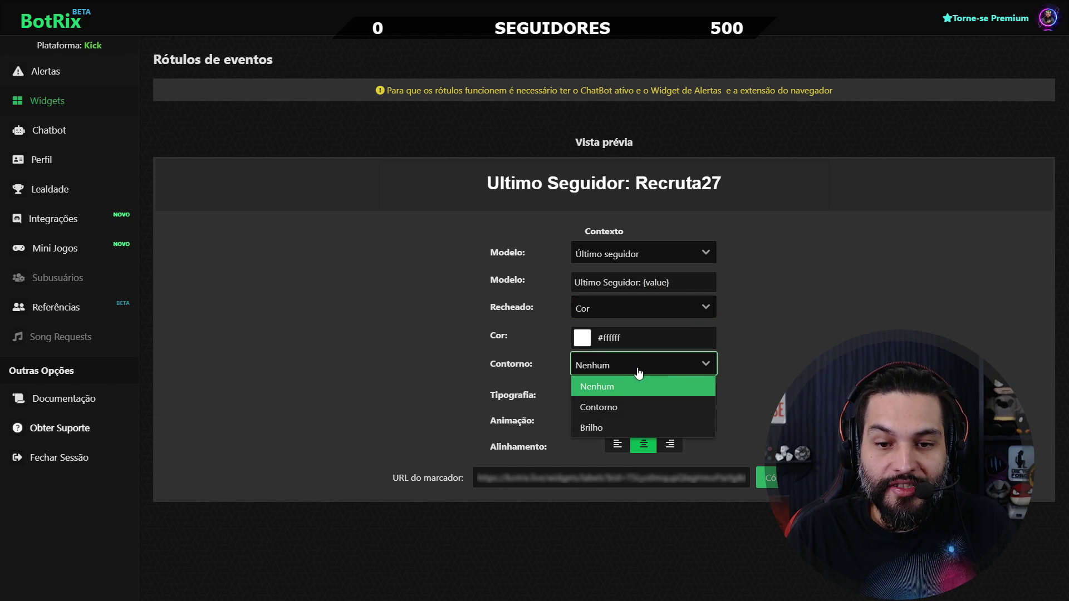
pyautogui.click(610, 412)
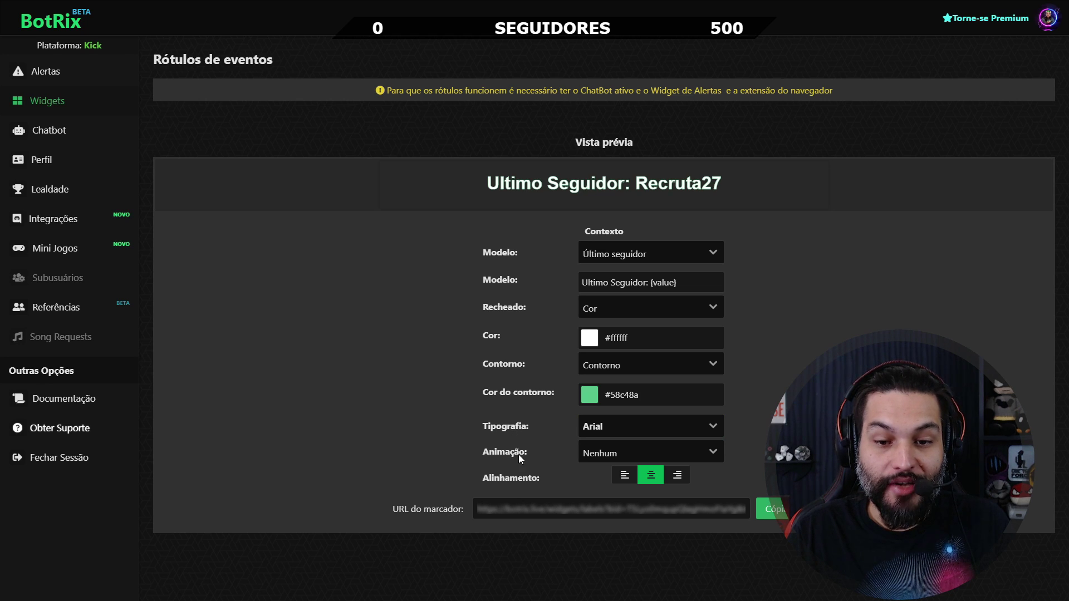
# Preview the Mover animation on the event label and return the animation to Nenhum.
pyautogui.click(604, 457)
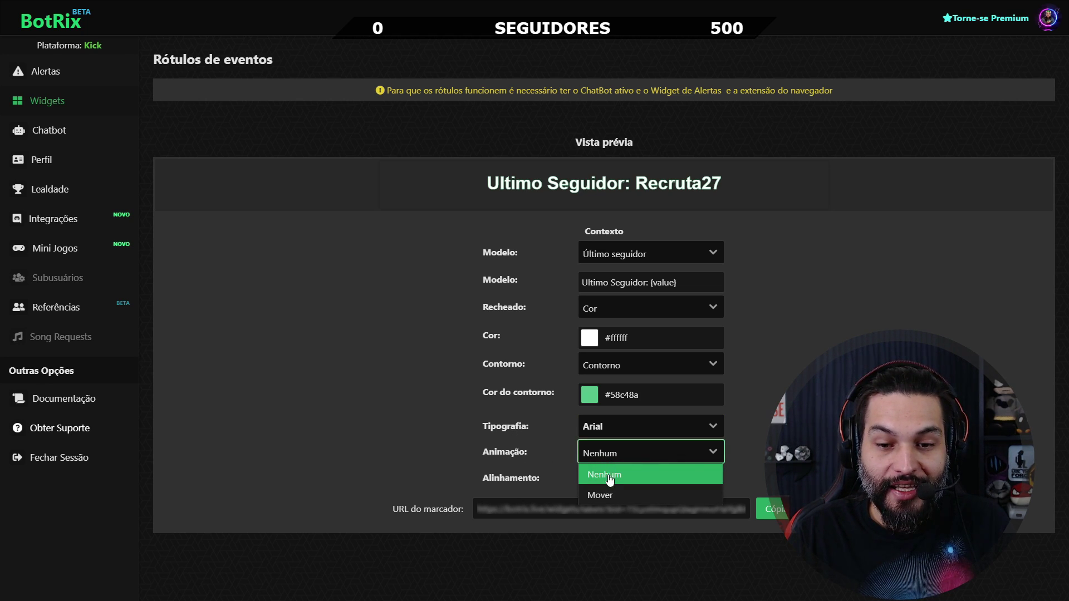
pyautogui.click(610, 495)
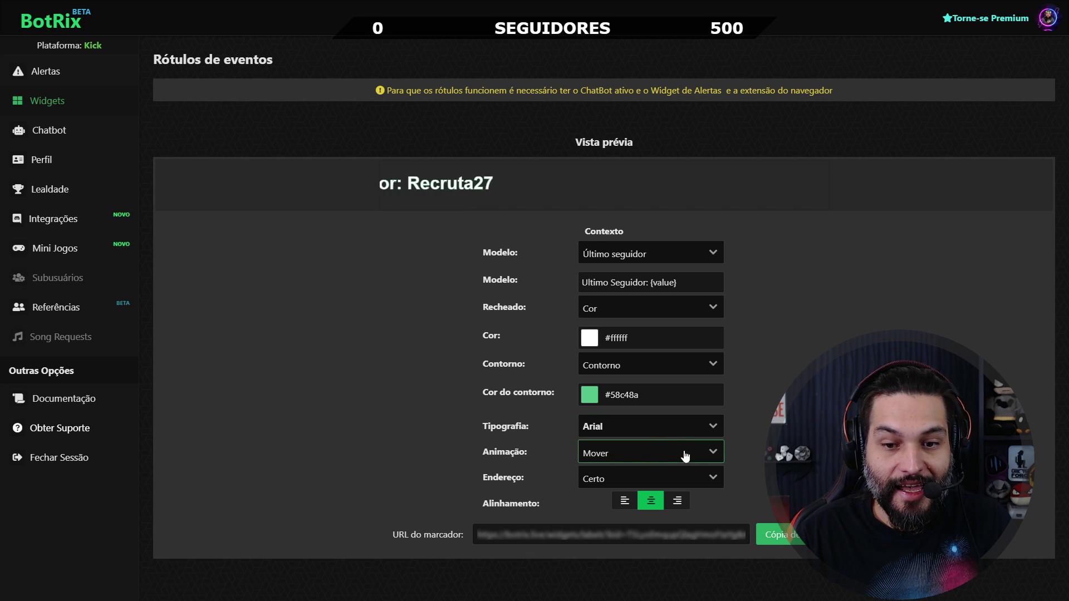
pyautogui.click(641, 459)
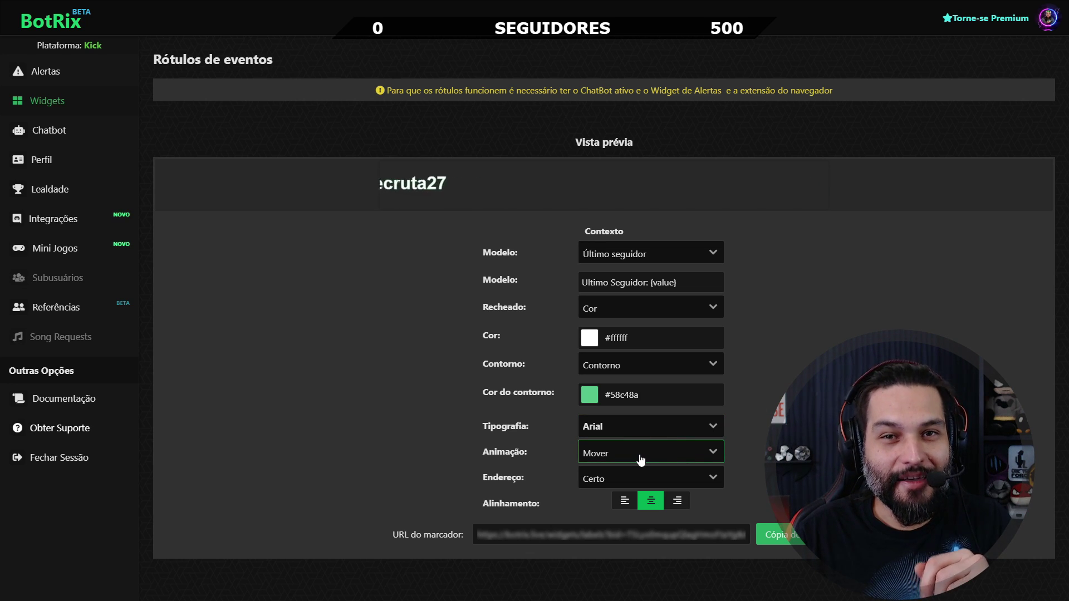
pyautogui.click(641, 459)
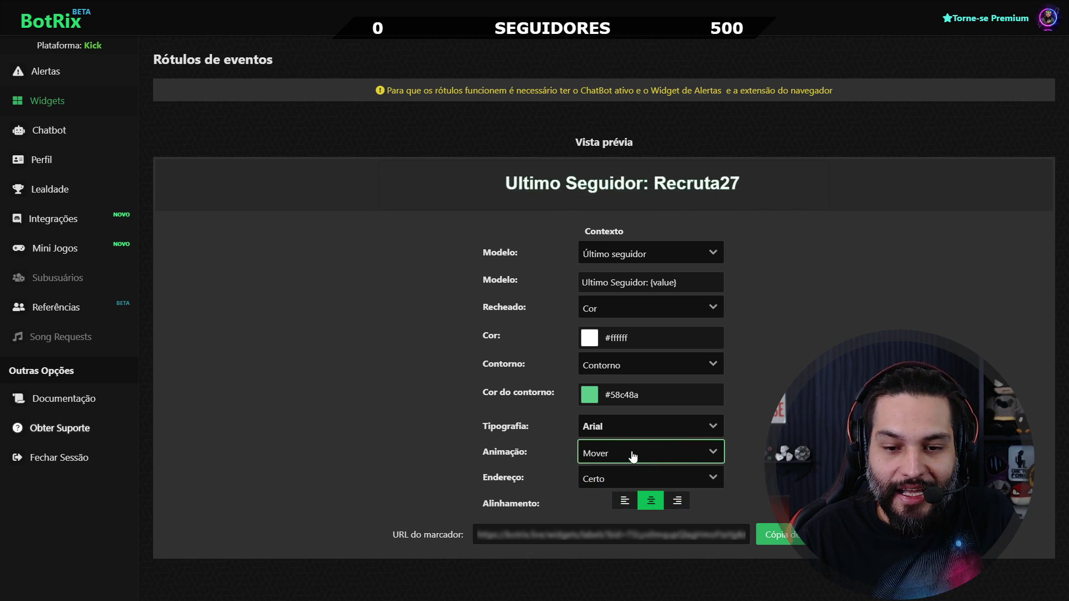
pyautogui.click(629, 460)
pyautogui.click(634, 477)
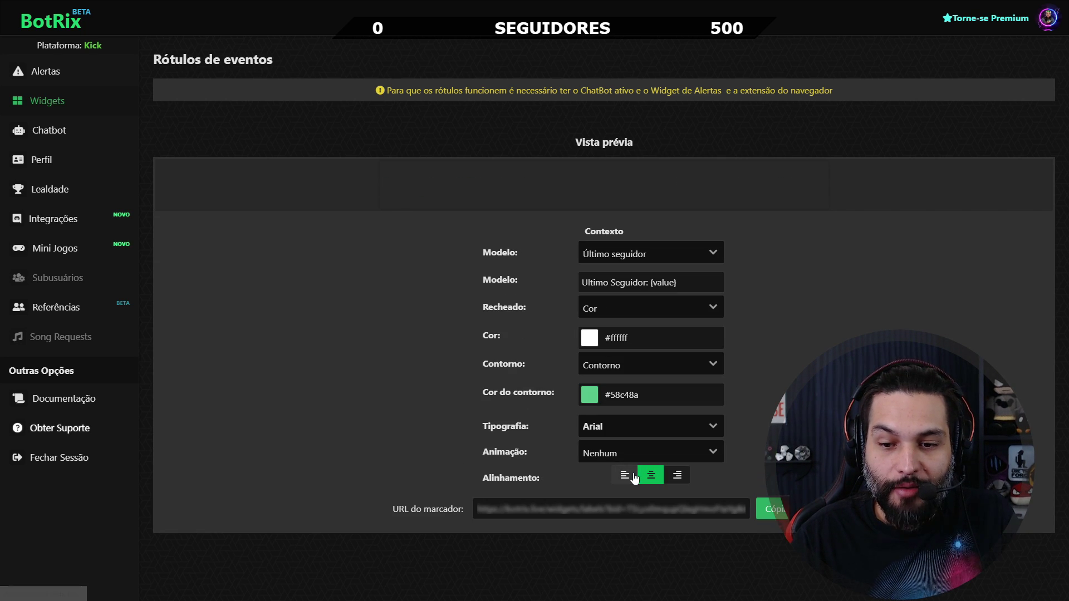
# Copy the event label's widget URL and create a browser source named "Ultimo Seguidor" in the OBS scene.
pyautogui.click(779, 511)
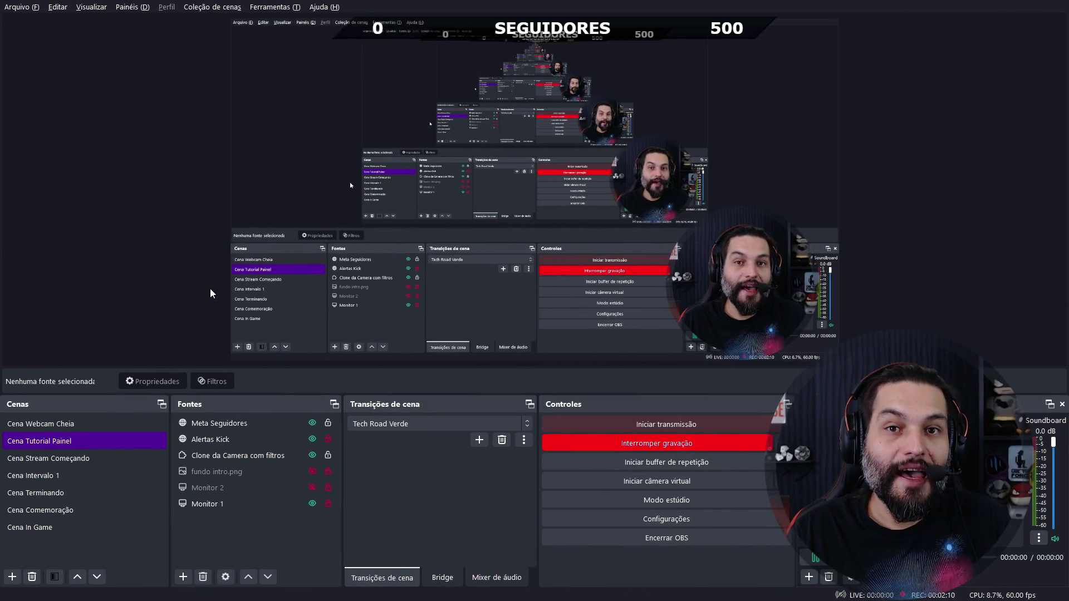
pyautogui.click(183, 576)
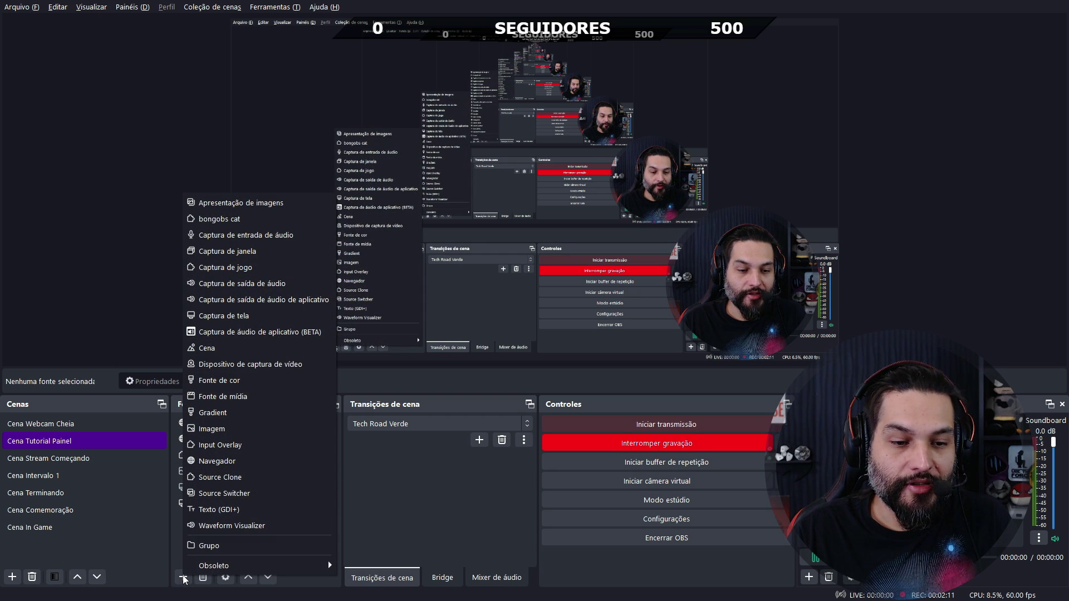
pyautogui.click(248, 466)
pyautogui.write('Ultimo Seguidor')
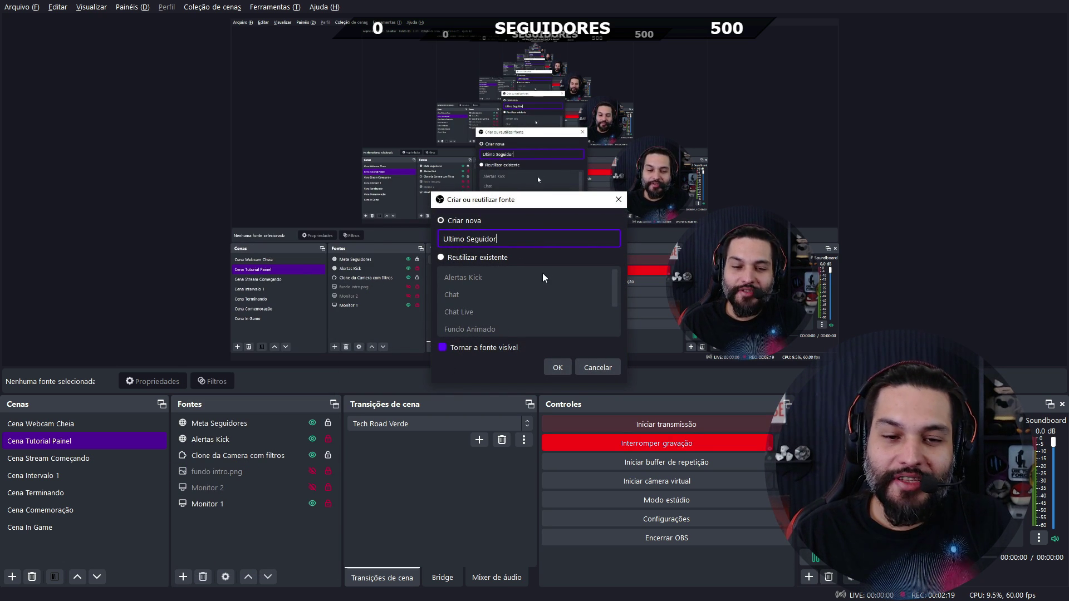
pyautogui.press('Return')
# Replace the new browser source's default URL with the copied event label URL and accept its properties.
pyautogui.doubleClick(530, 317)
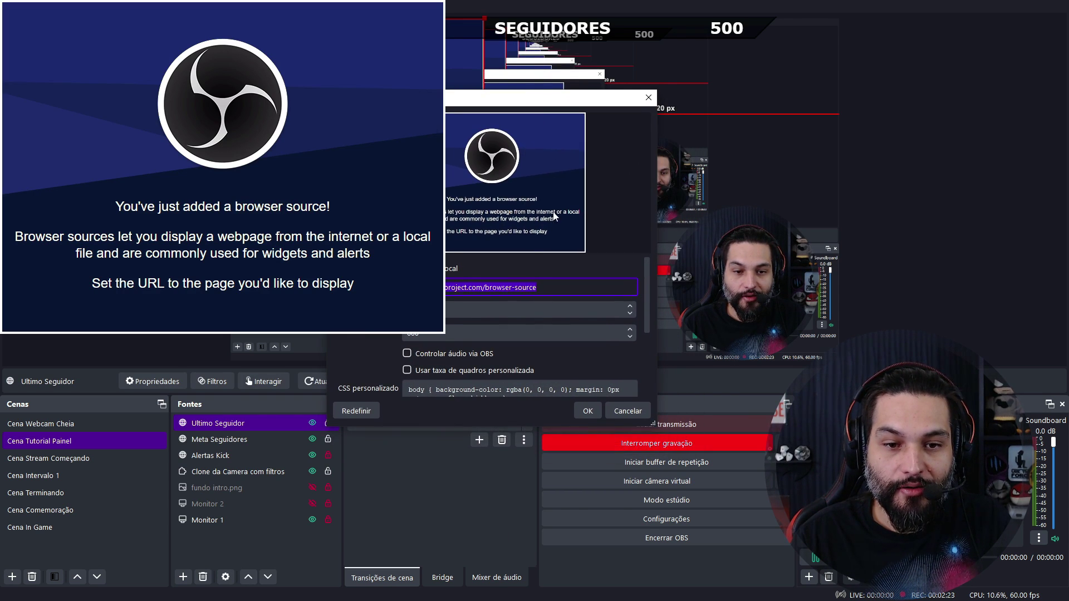
pyautogui.moveTo(572, 132); pyautogui.dragTo(524, 210)
pyautogui.hotkey('ctrl', 'v')
pyautogui.click(577, 518)
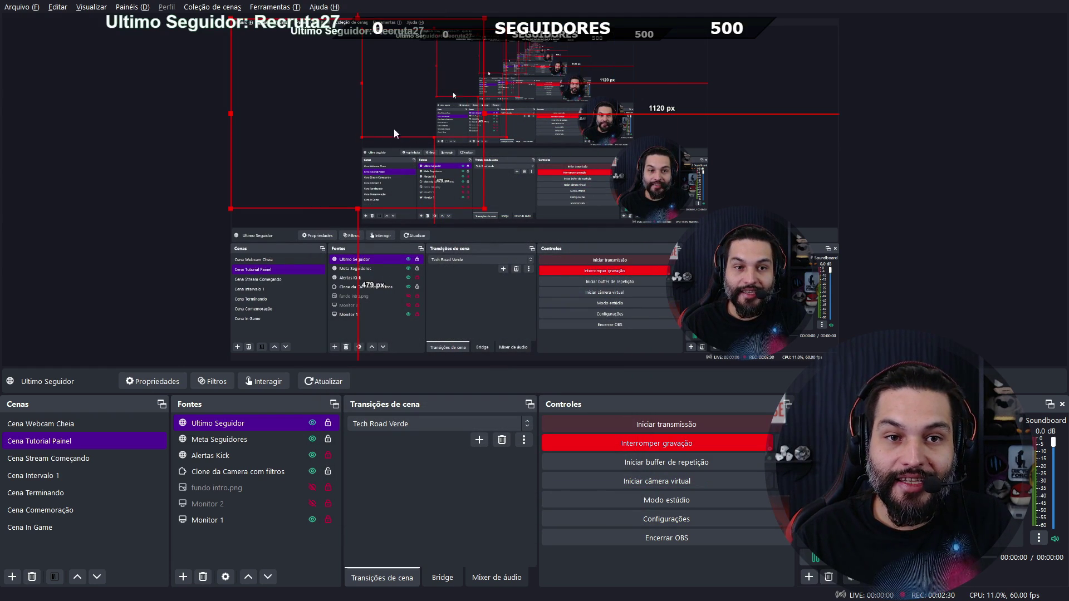
# Move the Ultimo Seguidor label to just above the circular webcam in the scene.
pyautogui.click(432, 162)
pyautogui.moveTo(398, 27); pyautogui.dragTo(851, 349)
pyautogui.click(902, 296)
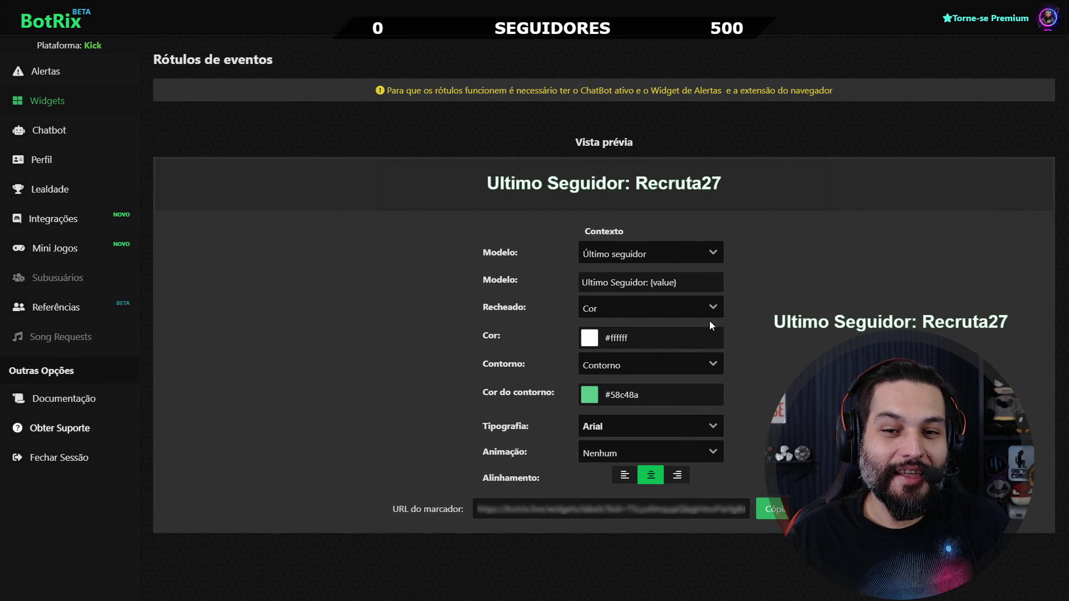
pyautogui.moveTo(646, 279); pyautogui.dragTo(586, 285)
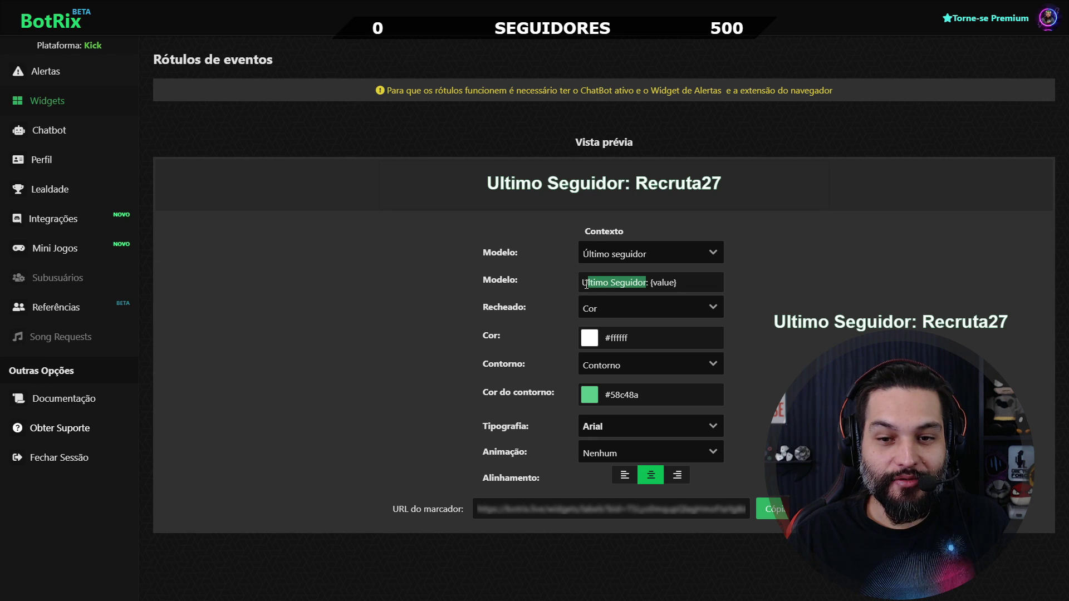
pyautogui.click(663, 283)
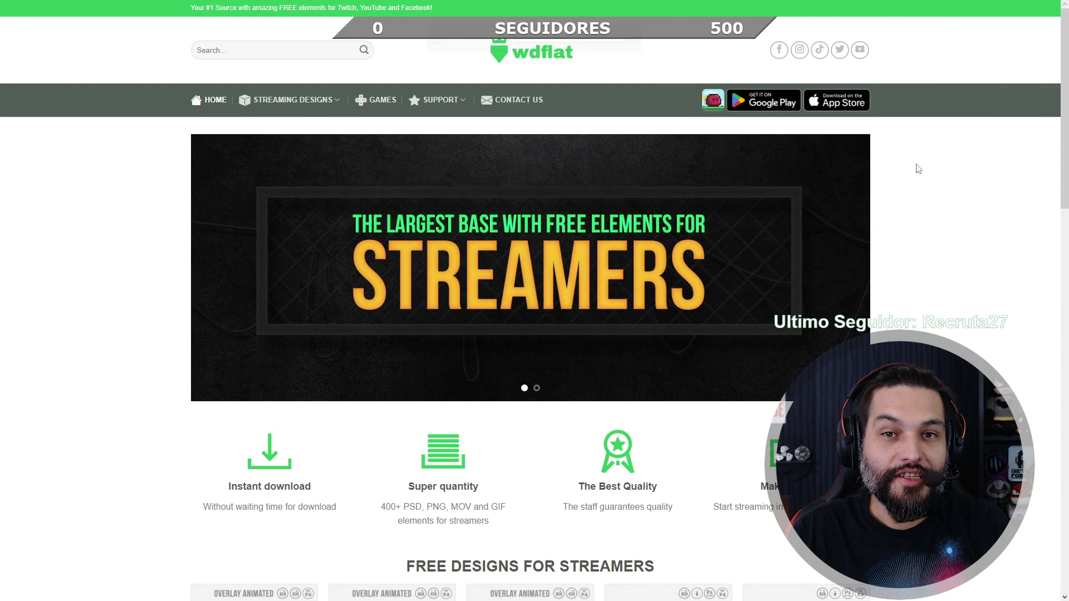
# On the wdflat site, browse the free Overlays and open the Loyal overlay in the online editor.
pyautogui.moveTo(313, 103)
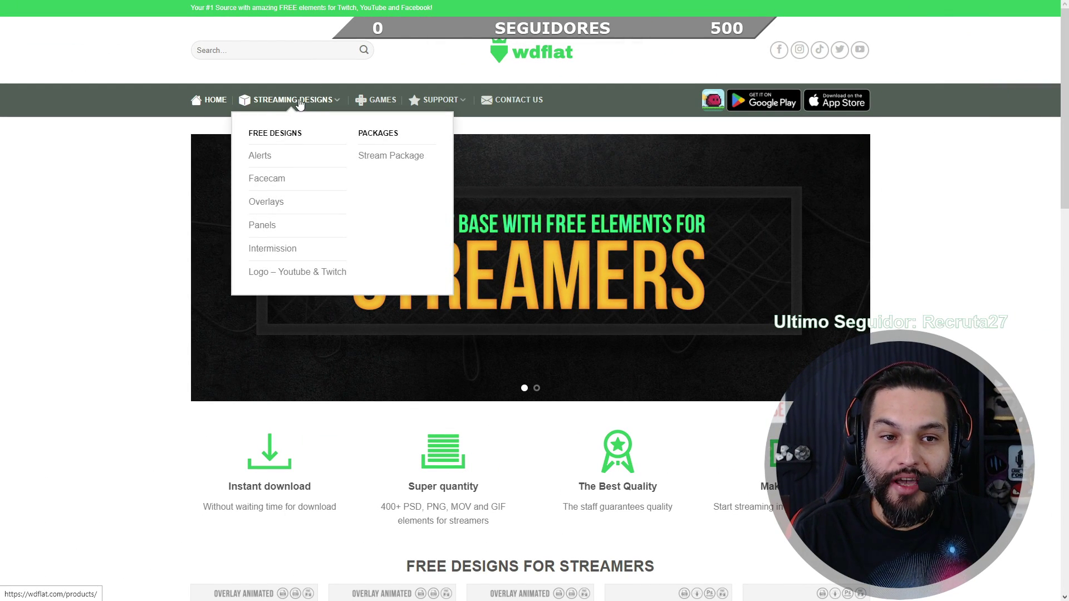
pyautogui.click(274, 208)
pyautogui.scroll(-5, 771, 334)
pyautogui.scroll(-5, 771, 334)
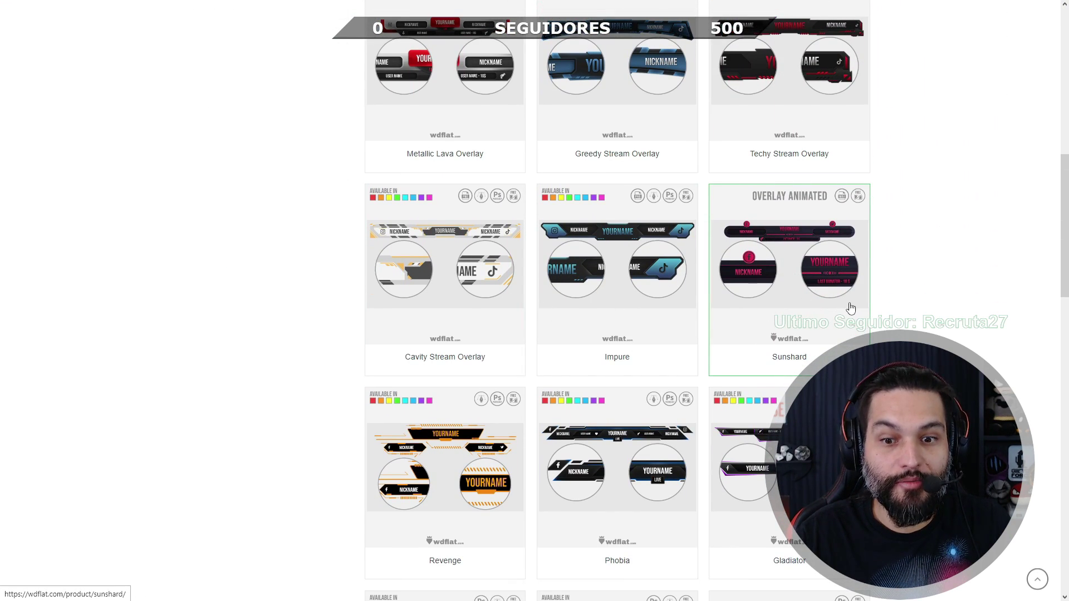
pyautogui.scroll(-15, 852, 308)
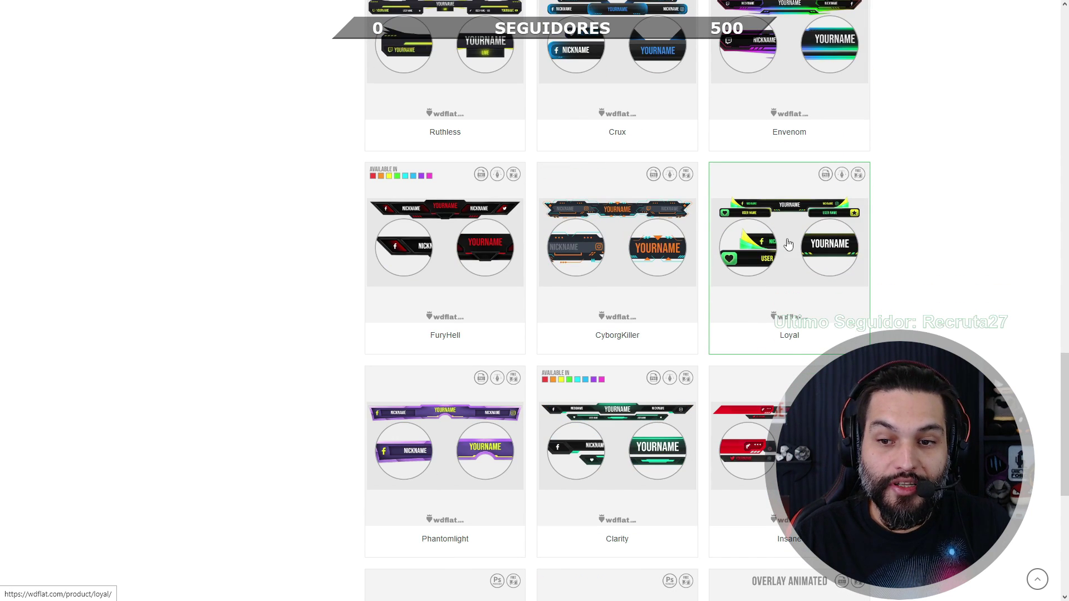
pyautogui.click(772, 254)
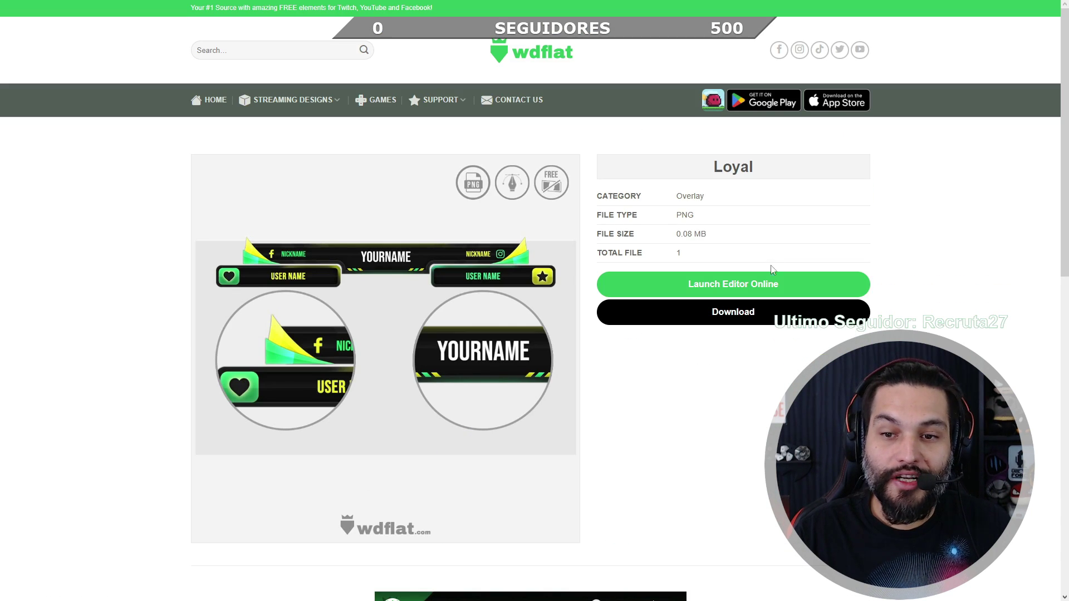
pyautogui.click(695, 288)
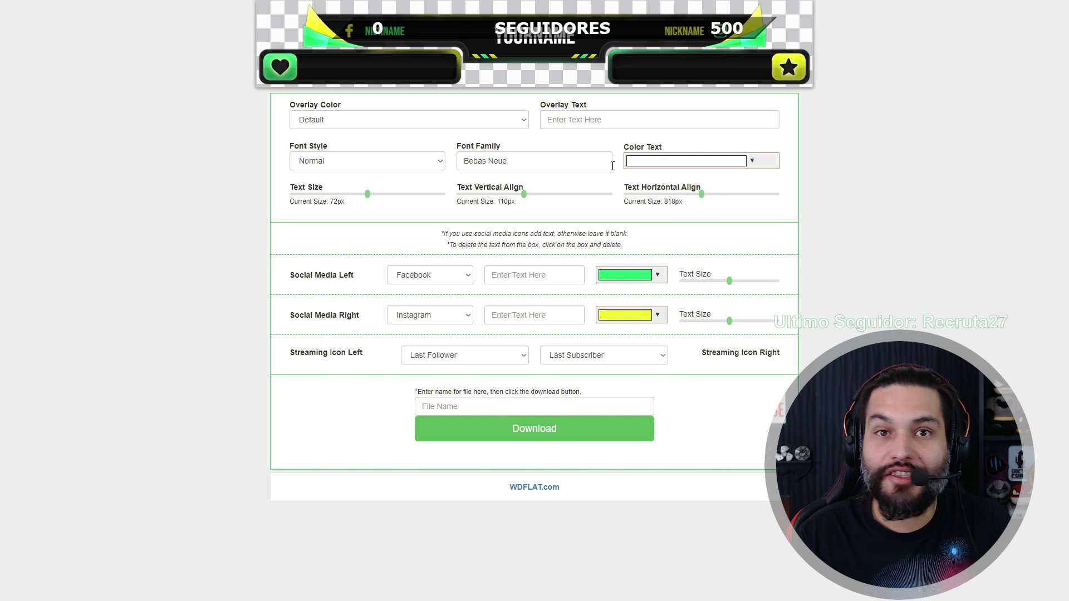
# Set the overlay text to "nomecanal" and choose Twitch as the left social media icon.
pyautogui.click(611, 124)
pyautogui.write('nomecanal')
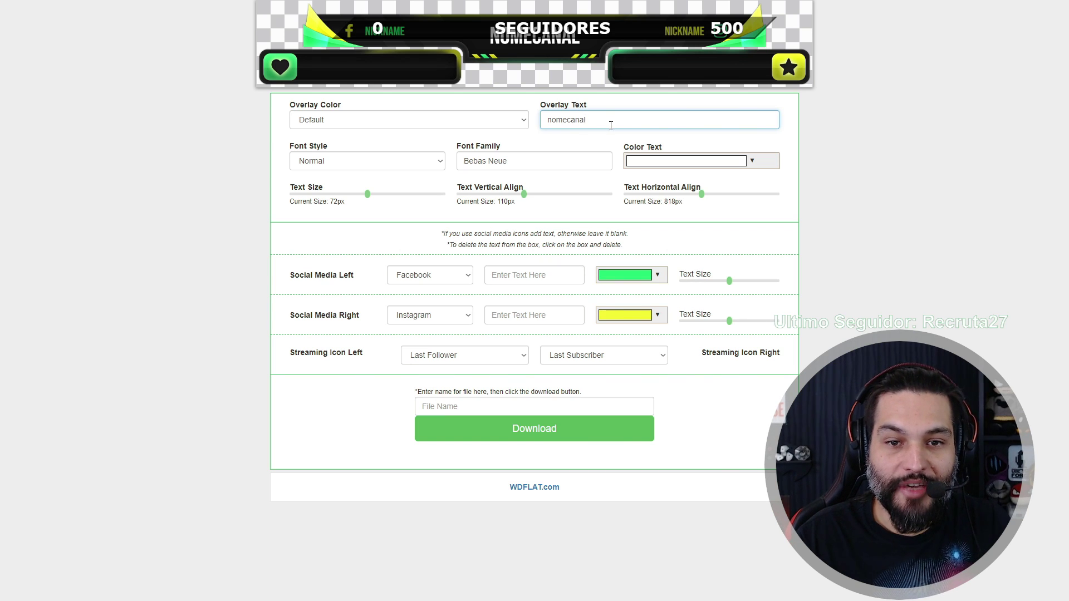
pyautogui.click(425, 281)
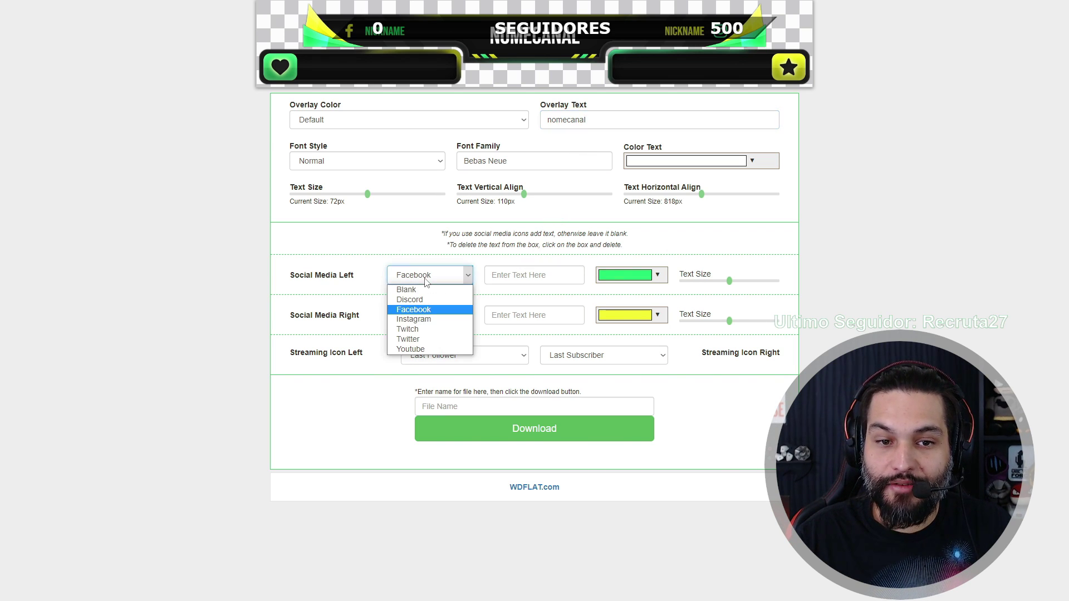
pyautogui.click(425, 278)
pyautogui.click(432, 321)
pyautogui.click(433, 323)
pyautogui.click(442, 282)
pyautogui.click(448, 330)
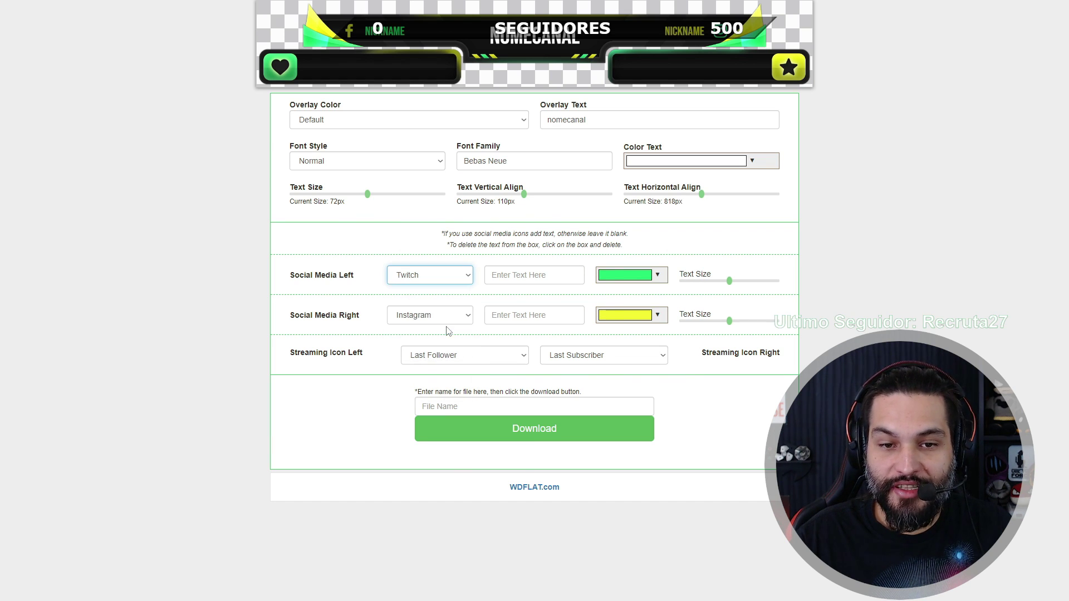
# Set the Twitch text to "canaltwitch" and the Instagram text to "canalinstagram".
pyautogui.click(518, 282)
pyautogui.write('canaltwitch')
pyautogui.click(540, 316)
pyautogui.write('canalinstagram')
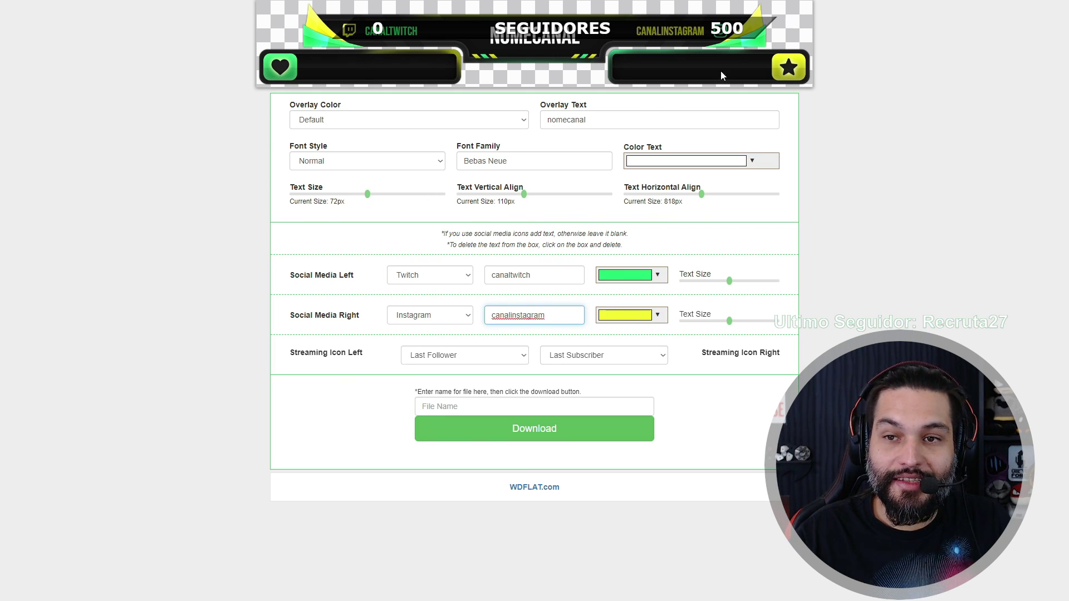
# Keep Last Follower and Last Subscriber as the streaming icons, and download the overlay under a file name.
pyautogui.click(524, 355)
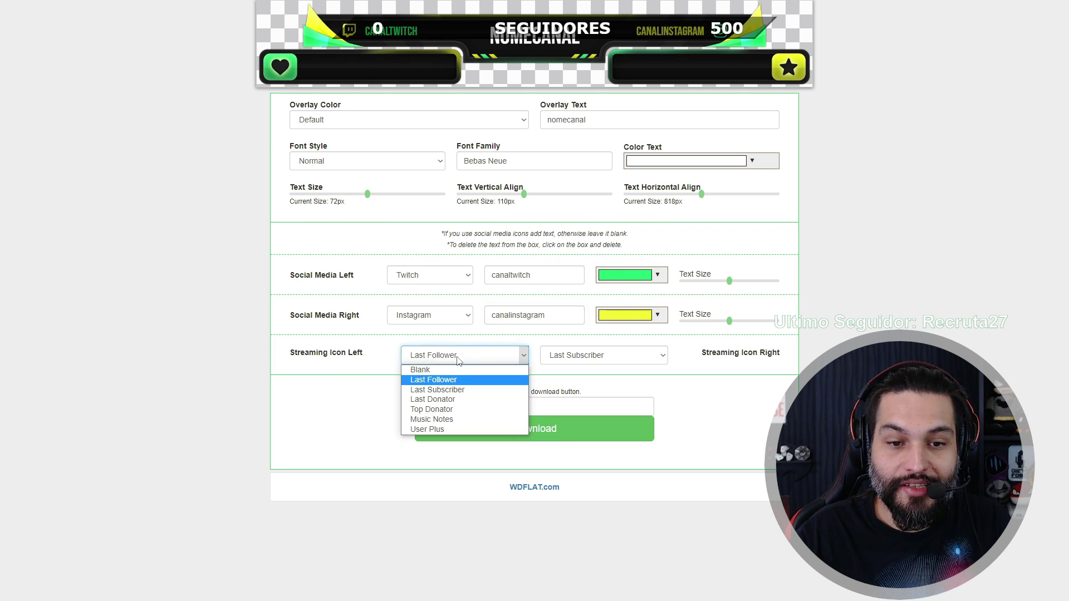
pyautogui.click(523, 355)
pyautogui.click(615, 359)
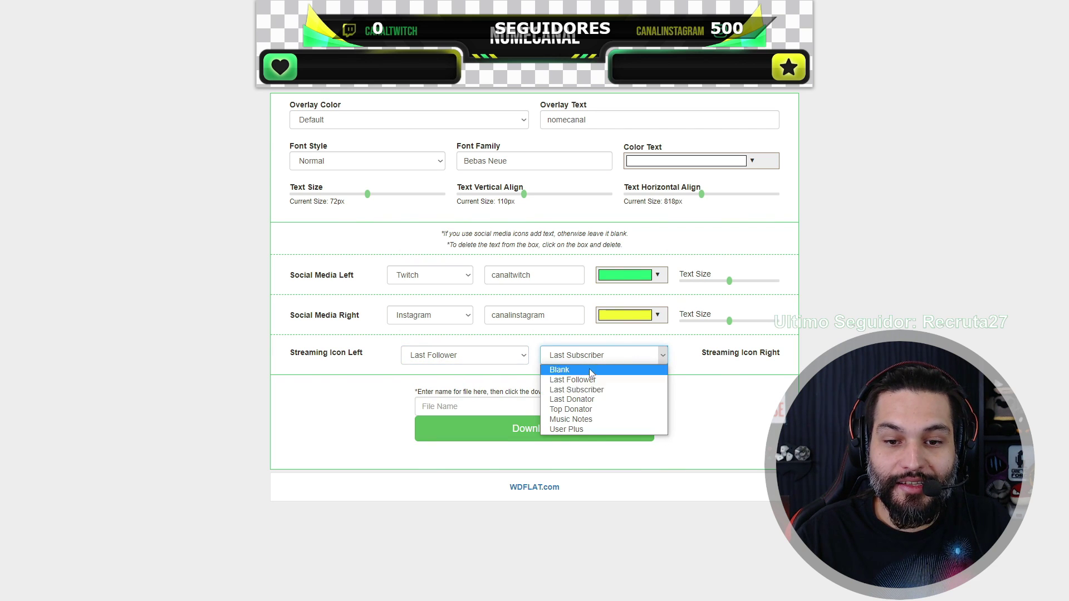
pyautogui.click(599, 391)
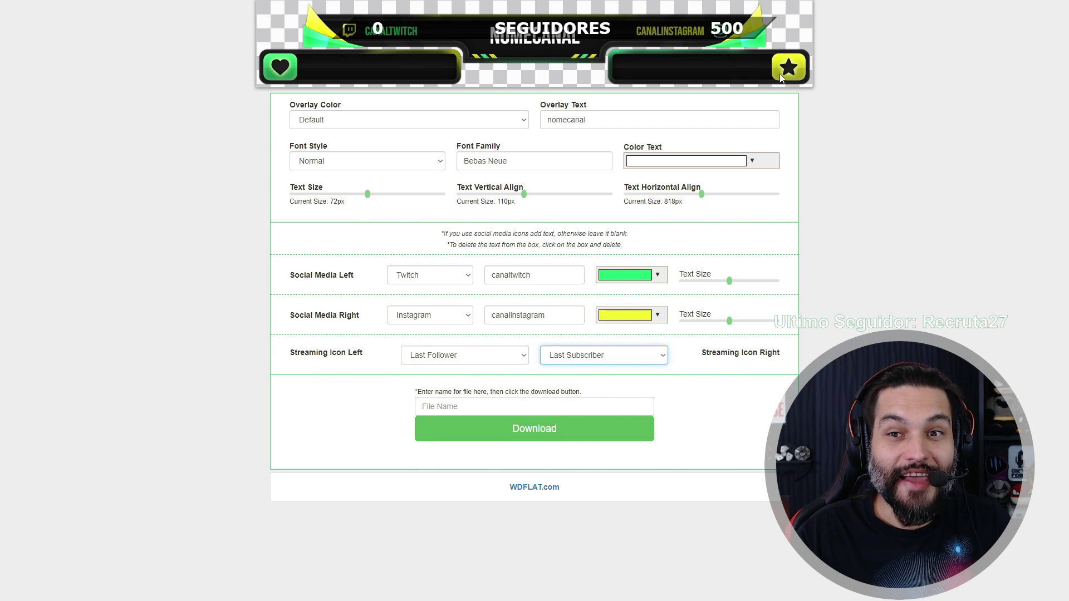
pyautogui.click(523, 409)
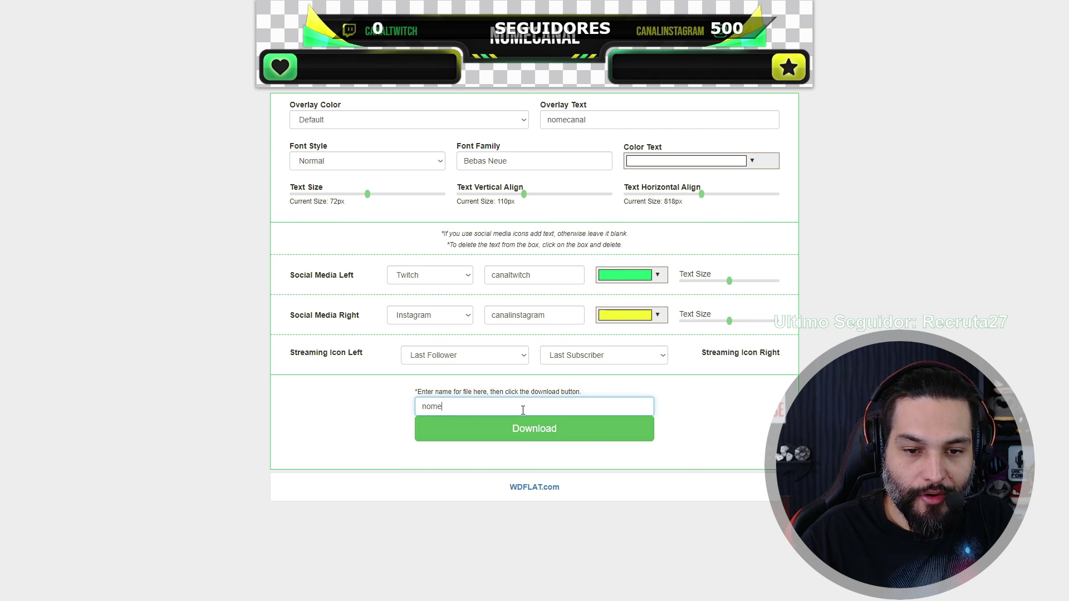
pyautogui.click(548, 429)
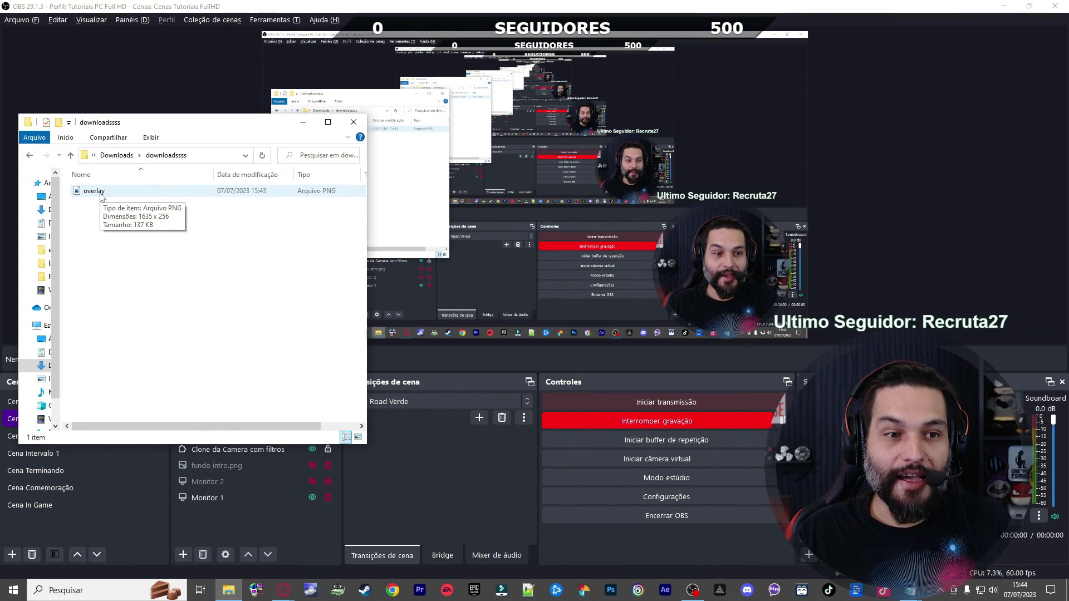
# Add the overlay PNG from the downloadssss folder to the OBS scene and reduce the event label template to {value}.
pyautogui.moveTo(93, 191); pyautogui.dragTo(493, 202)
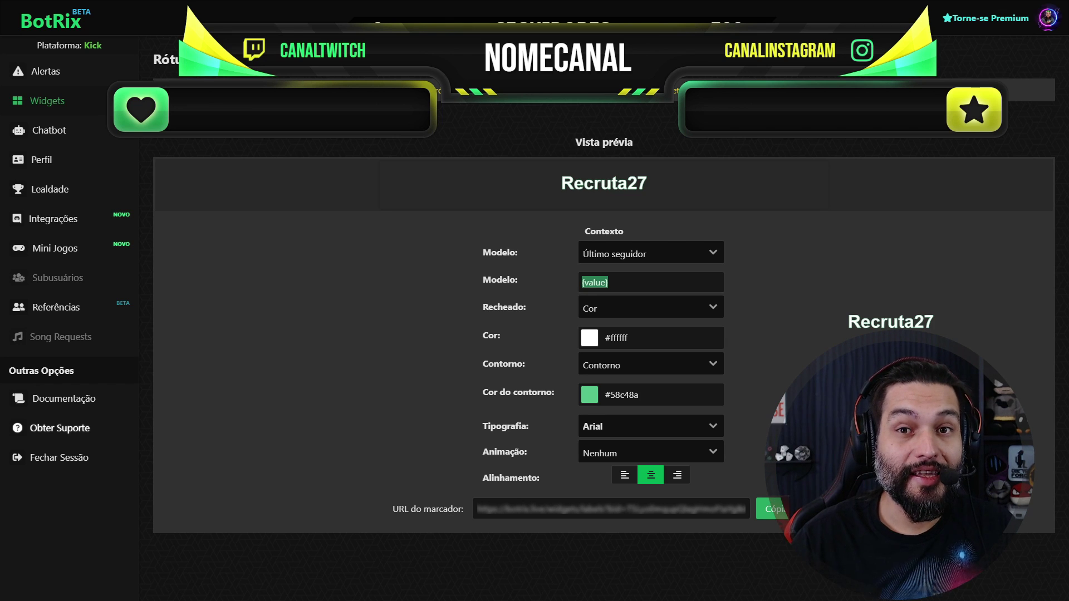
pyautogui.click(914, 208)
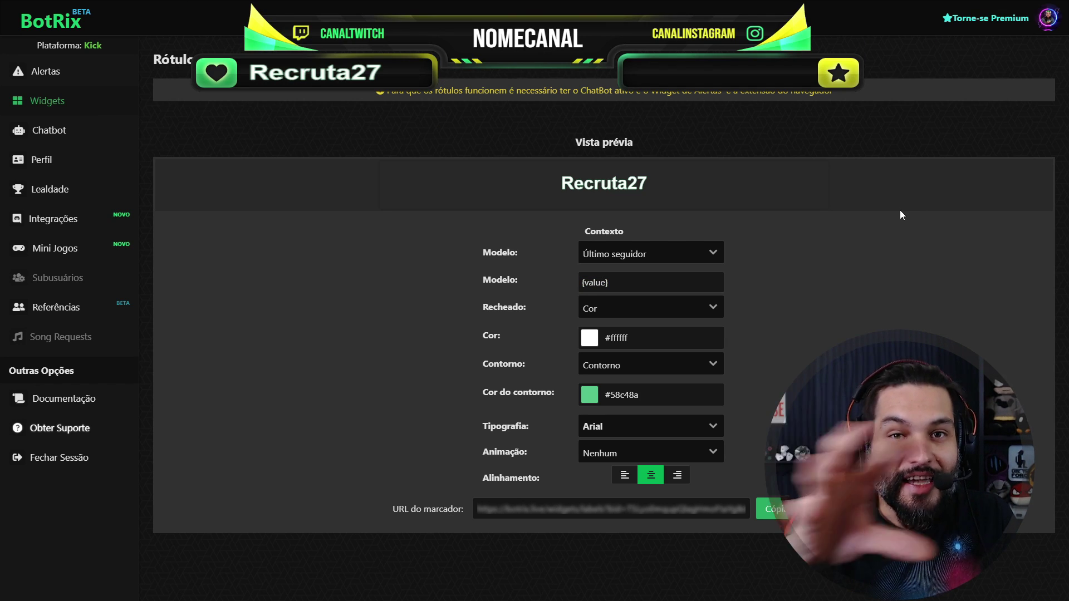